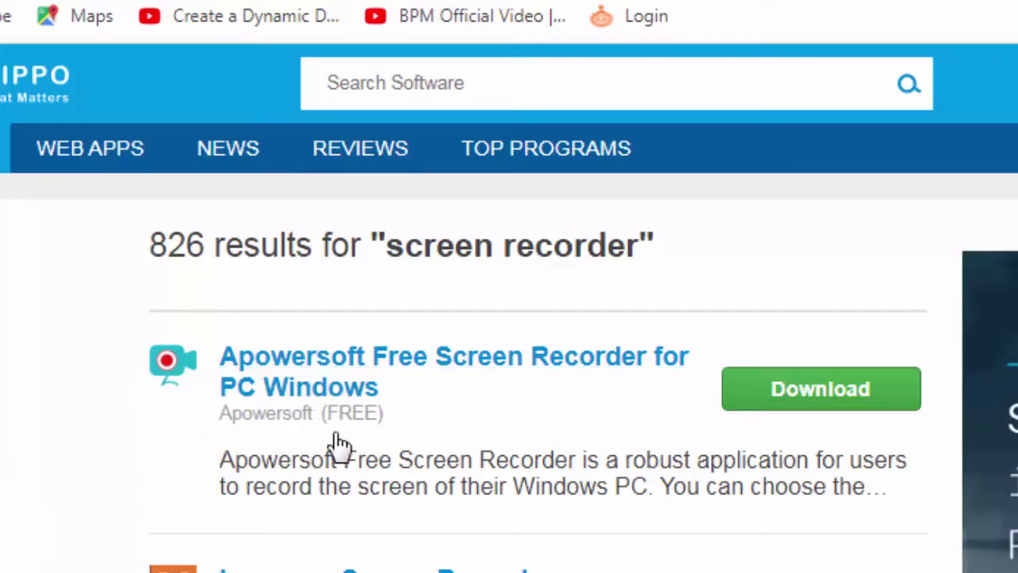
- Look through the FileHippo search results for "screen recorder" programs
{"action": "scroll", "coordinate": [358, 445], "scroll_direction": "down", "scroll_amount": 2}
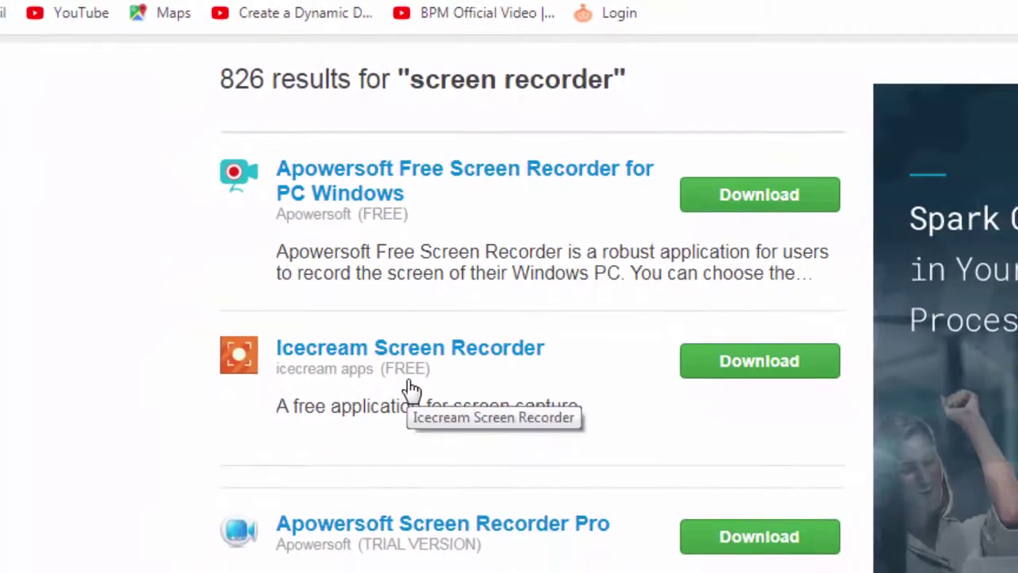
{"action": "scroll", "coordinate": [411, 390], "scroll_direction": "down", "scroll_amount": 2}
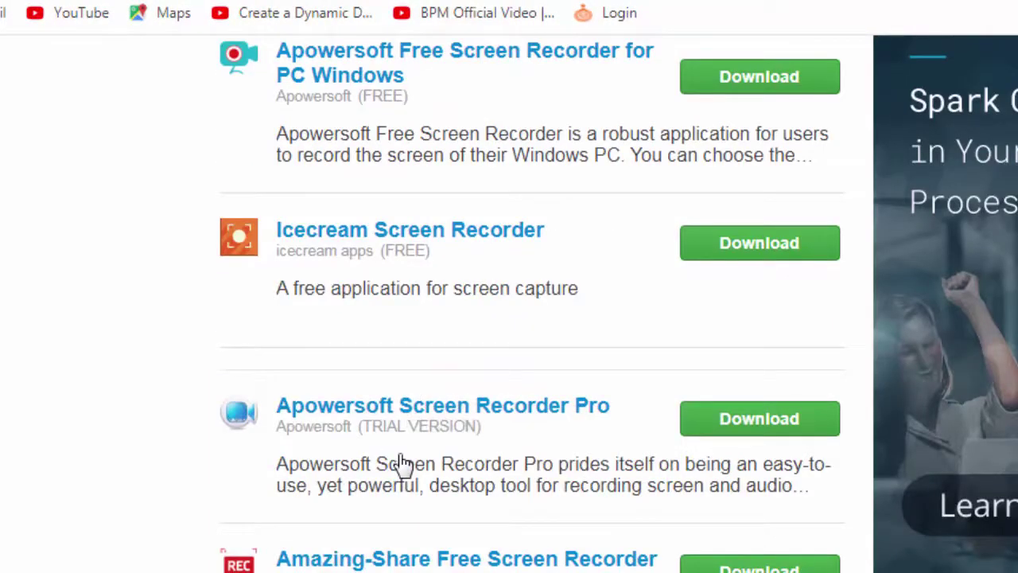
{"action": "scroll", "coordinate": [413, 314], "scroll_direction": "up", "scroll_amount": 4}
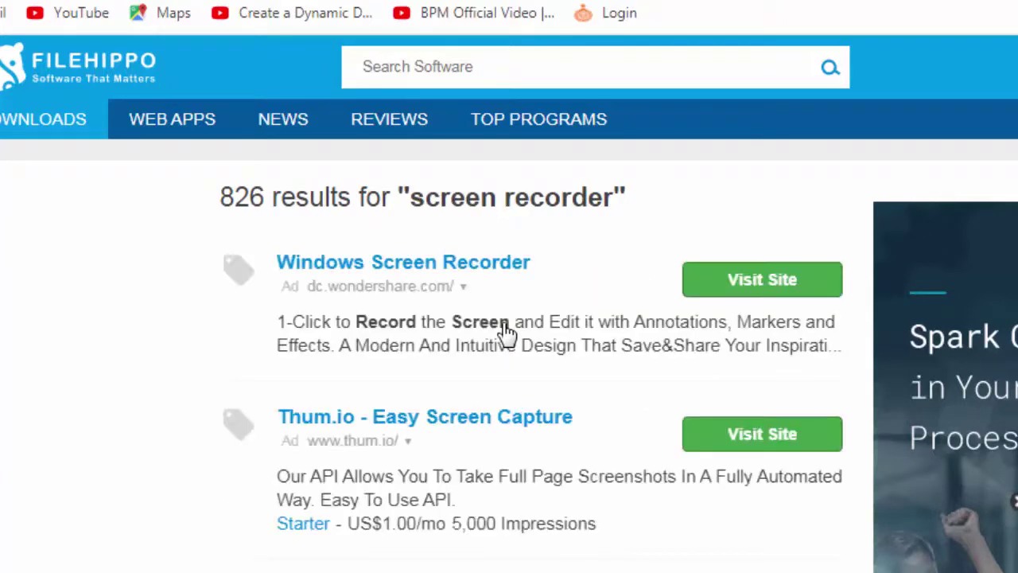
{"action": "scroll", "coordinate": [504, 334], "scroll_direction": "down", "scroll_amount": 6}
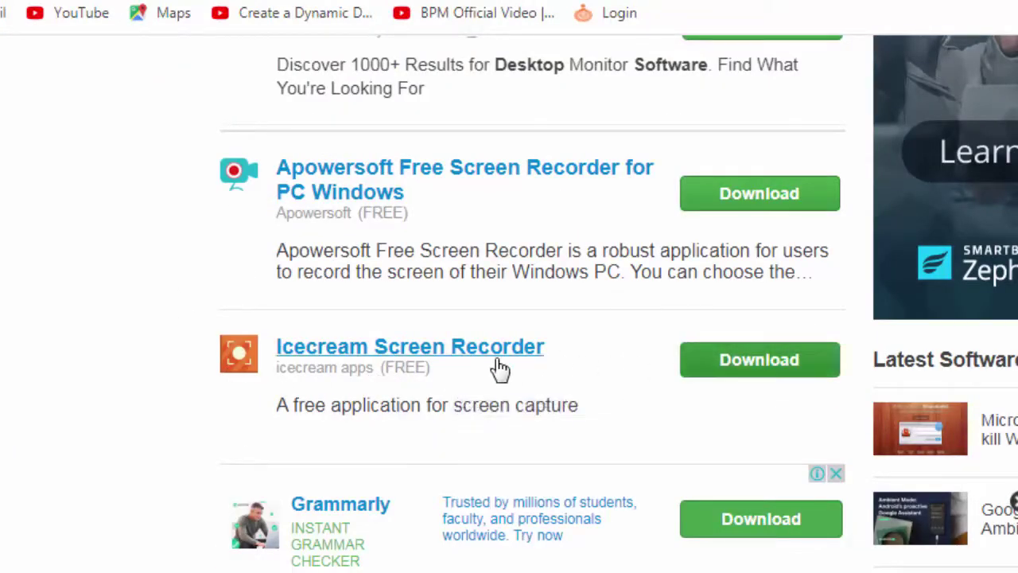
{"action": "scroll", "coordinate": [500, 369], "scroll_direction": "down", "scroll_amount": 4}
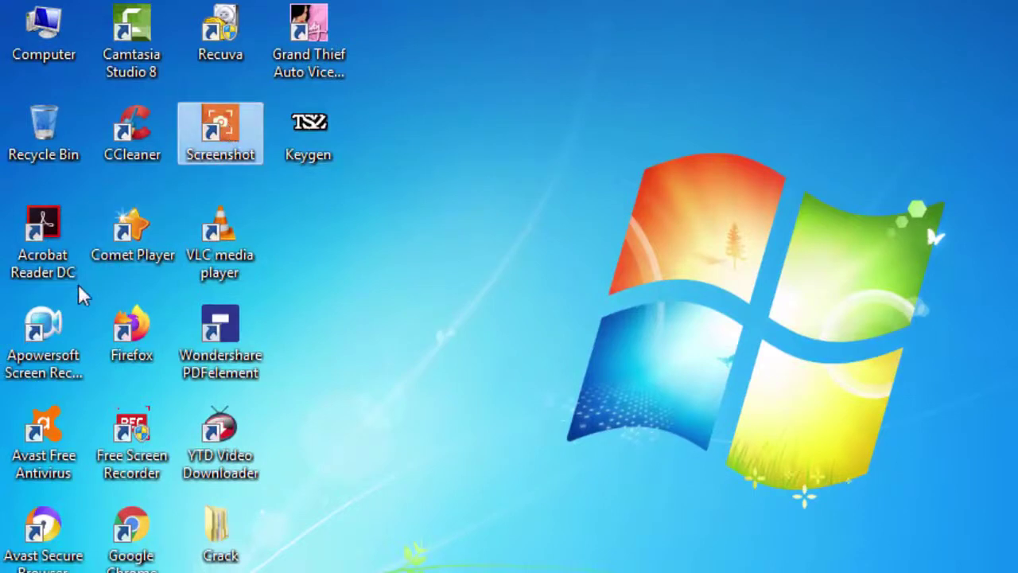
{"action": "left_click", "coordinate": [54, 322]}
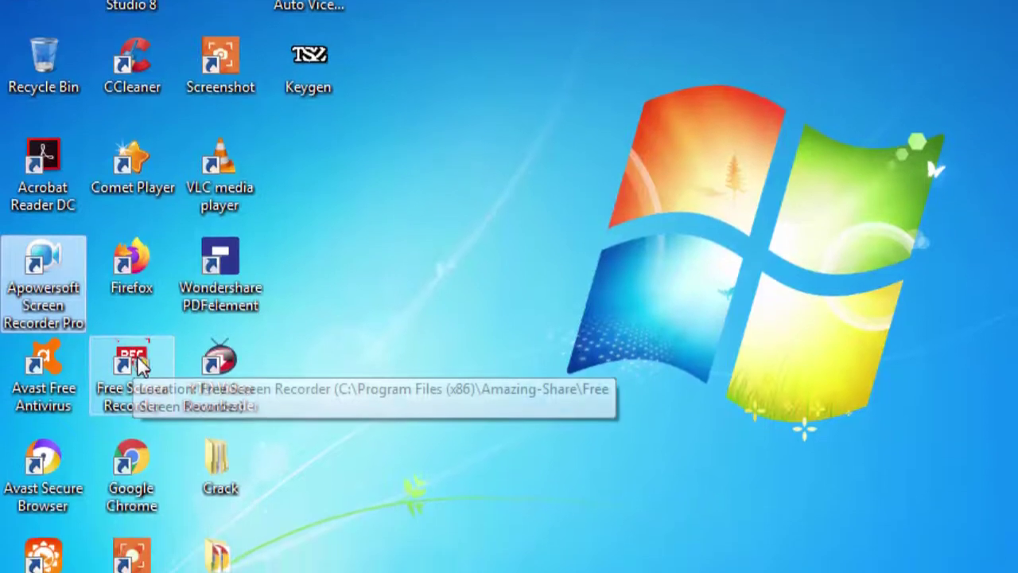
{"action": "left_click", "coordinate": [137, 433]}
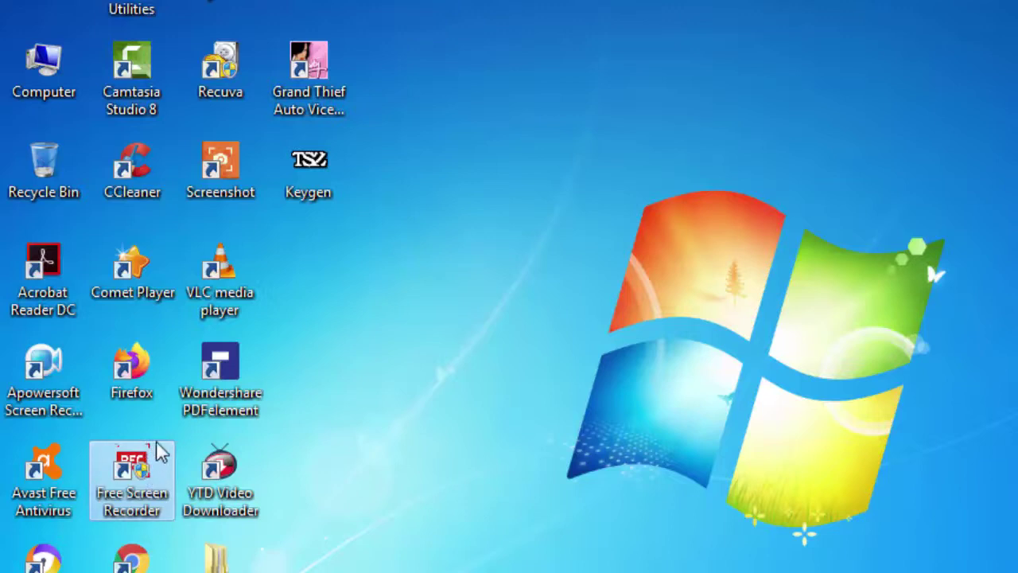
- Launch the Screenshot tool, mark a capture area about 163 × 102 px on the desktop, and reposition its control panel
{"action": "left_click", "coordinate": [227, 162]}
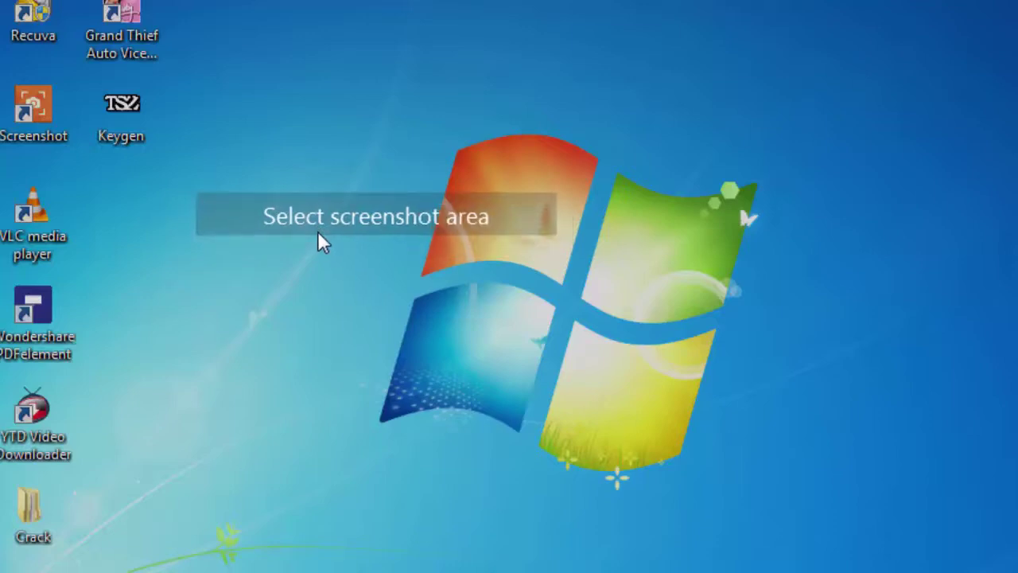
{"action": "left_click_drag", "start_coordinate": [318, 231], "coordinate": [510, 354]}
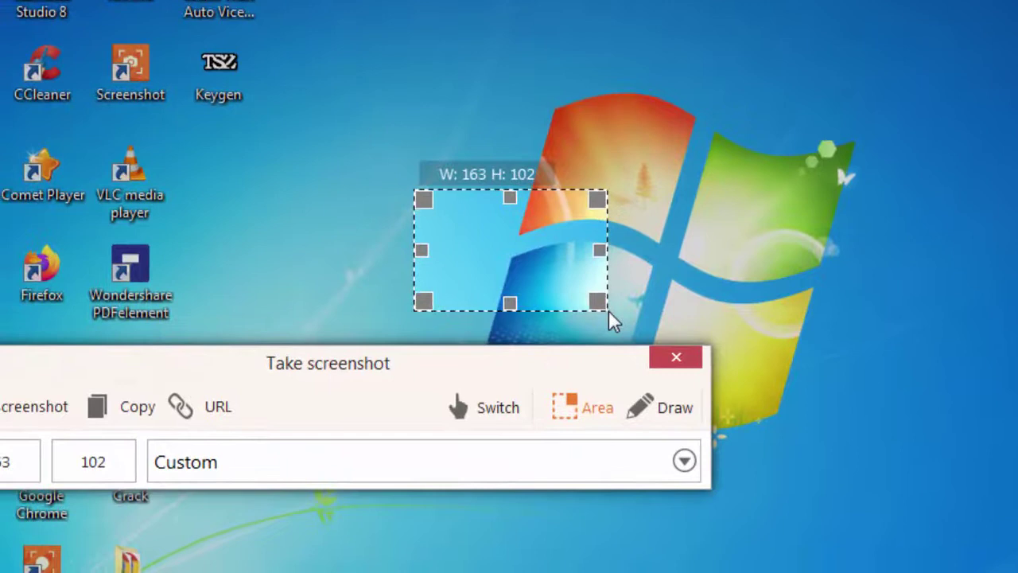
{"action": "left_click_drag", "start_coordinate": [185, 366], "coordinate": [491, 373]}
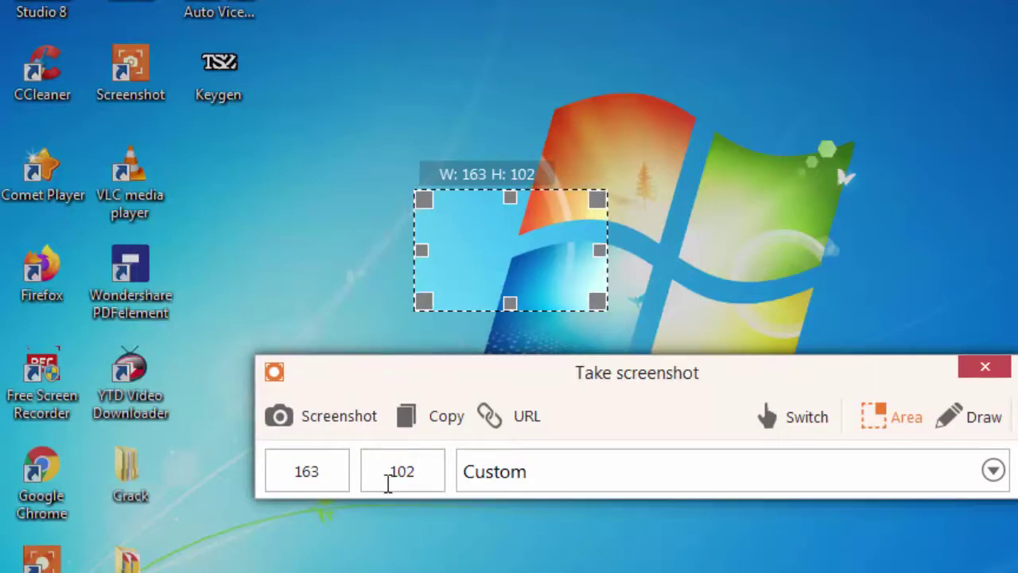
- Change the screenshot capture area to the Full Screen preset
{"action": "left_click", "coordinate": [766, 477]}
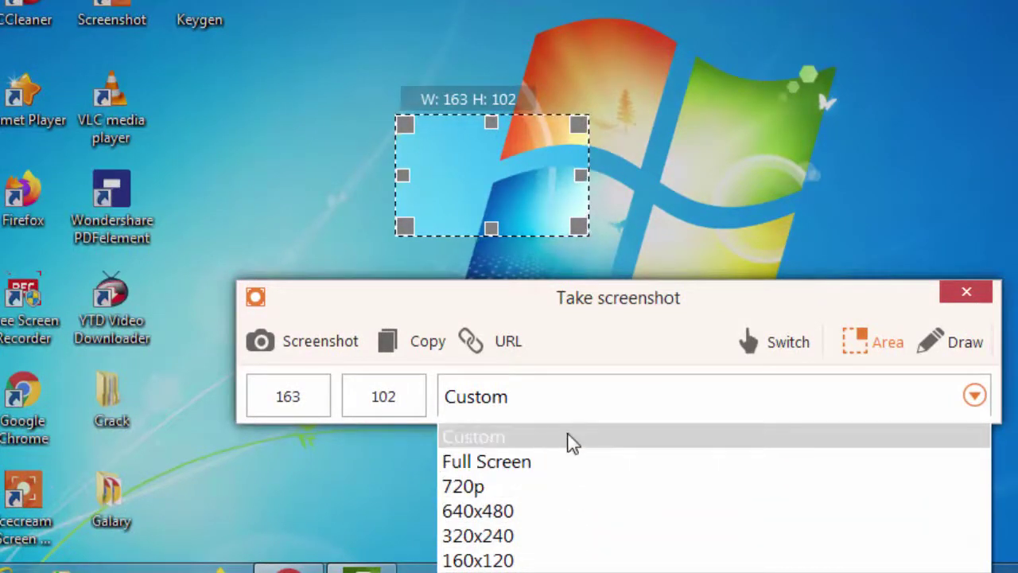
{"action": "left_click", "coordinate": [570, 461]}
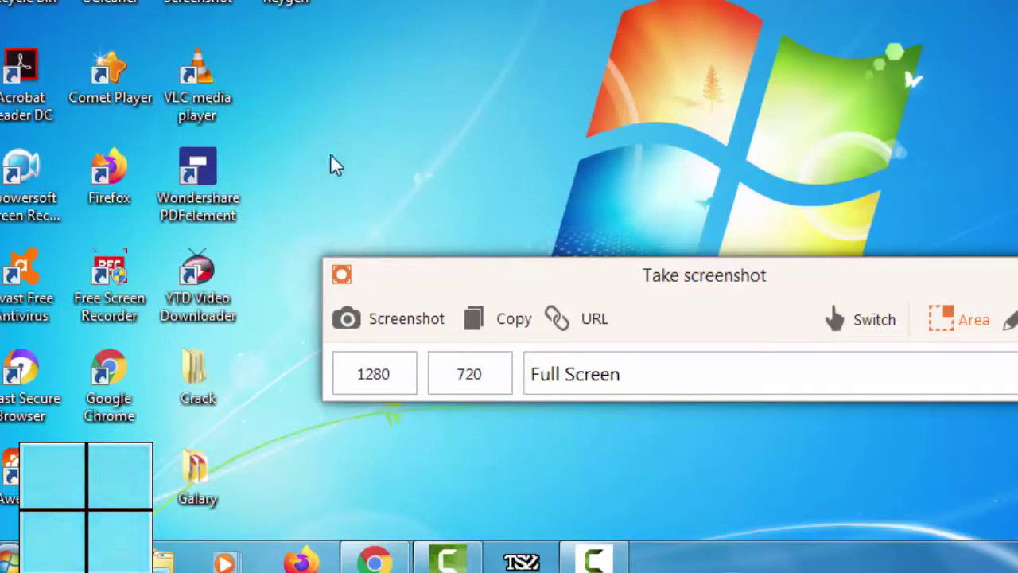
{"action": "mouse_move", "coordinate": [612, 255]}
{"action": "left_mouse_down"}
{"action": "mouse_move", "coordinate": [538, 201]}
{"action": "mouse_move", "coordinate": [581, 191]}
{"action": "mouse_move", "coordinate": [606, 251]}
{"action": "left_mouse_up"}
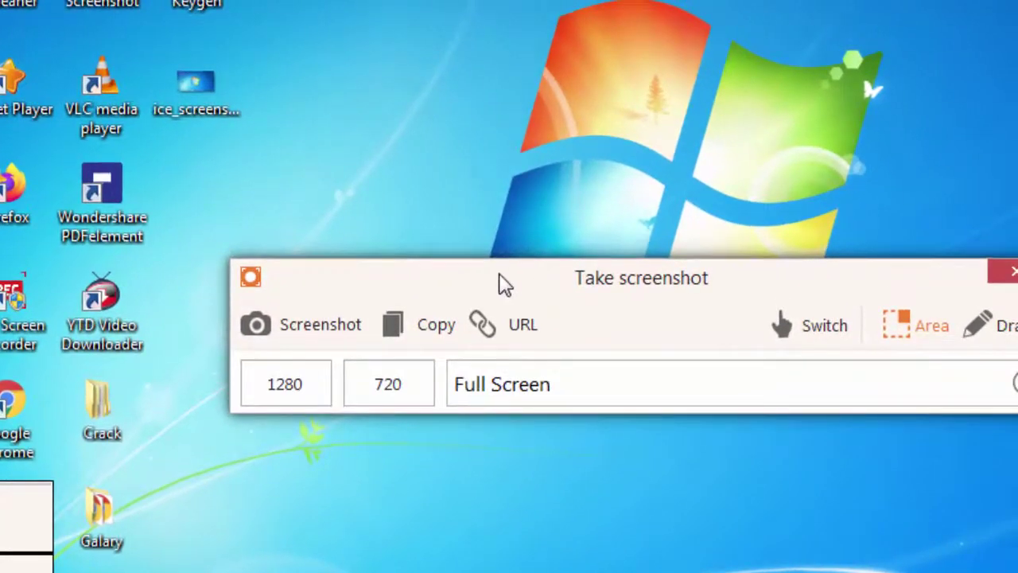
- Take a full-screen screenshot and save it under the file name 1212
{"action": "left_click", "coordinate": [304, 326]}
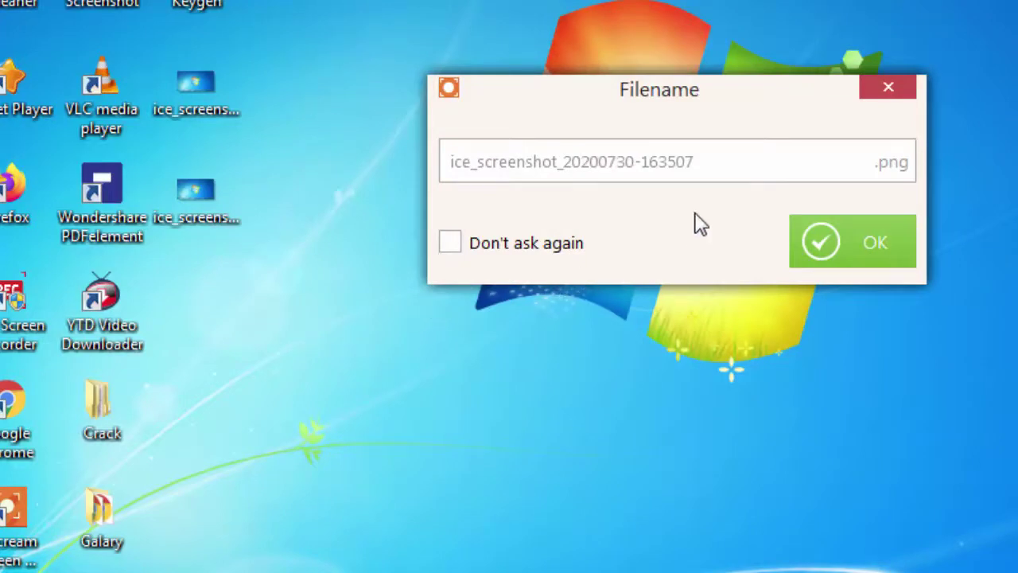
{"action": "left_click", "coordinate": [708, 164]}
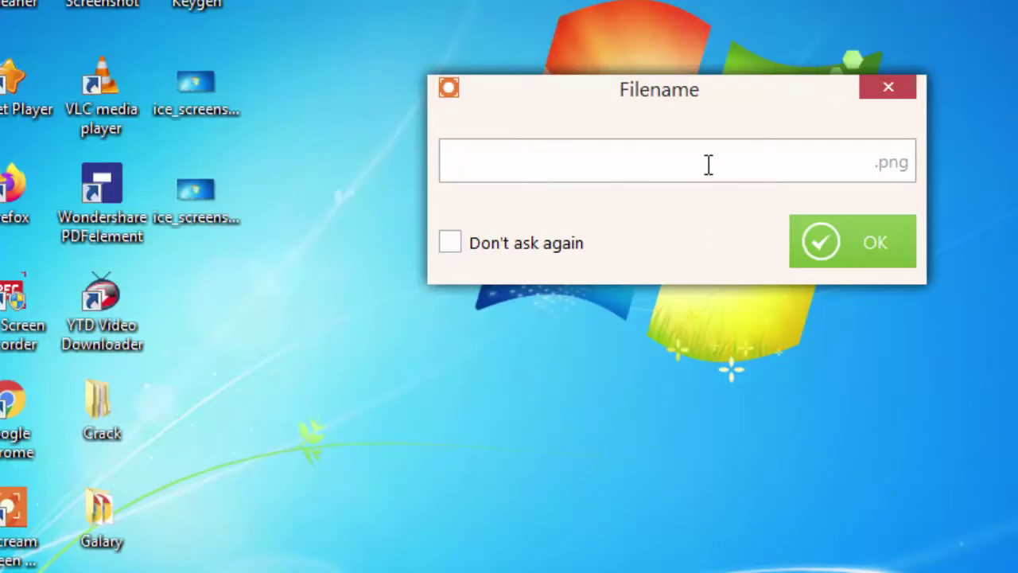
{"action": "type", "text": "1212"}
{"action": "left_click", "coordinate": [851, 248]}
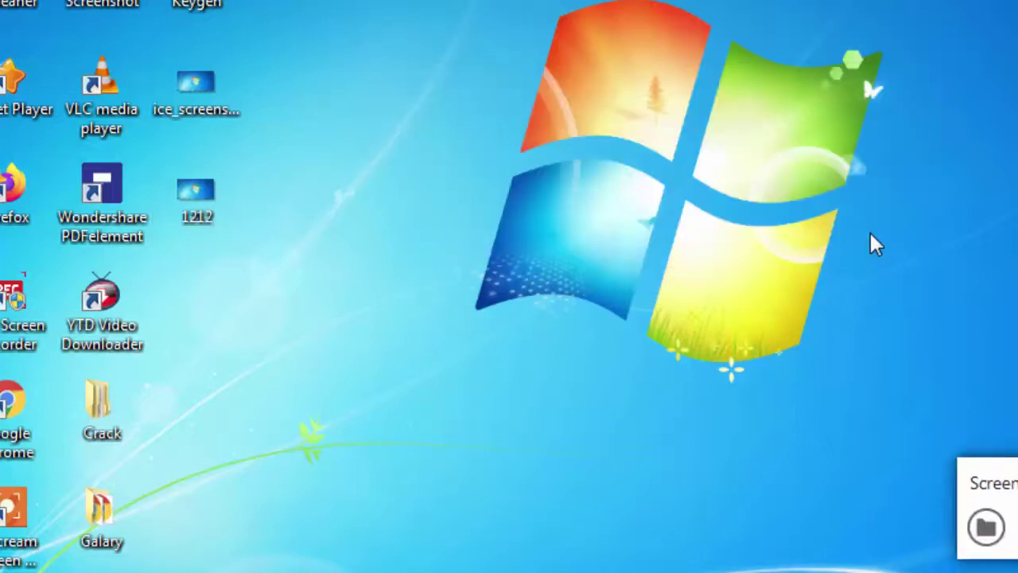
- Open the saved image 1212 from the desktop to view it, and close the viewer
{"action": "left_click", "coordinate": [213, 208]}
{"action": "double_click", "coordinate": [201, 195]}
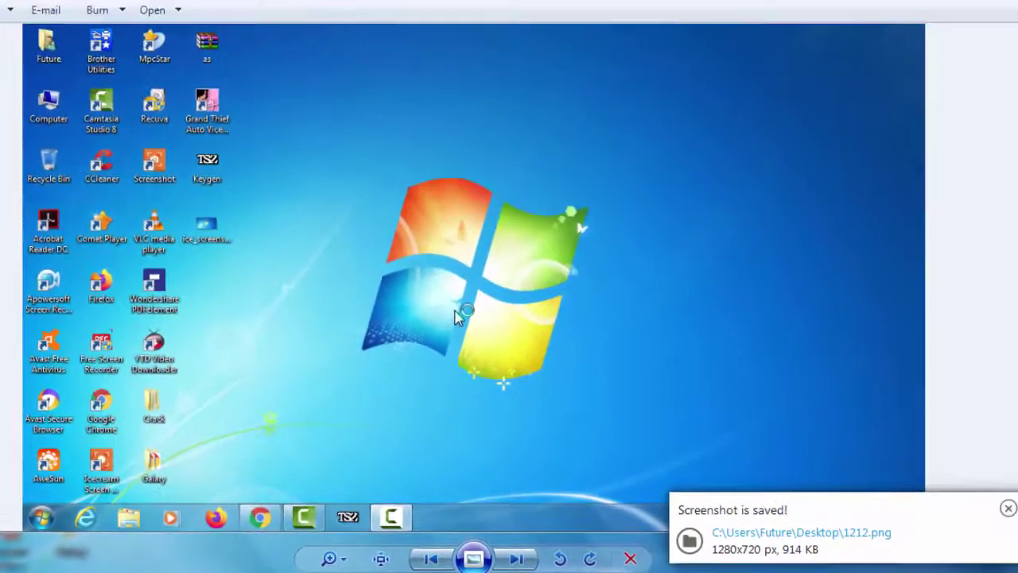
{"action": "left_click", "coordinate": [1012, 4]}
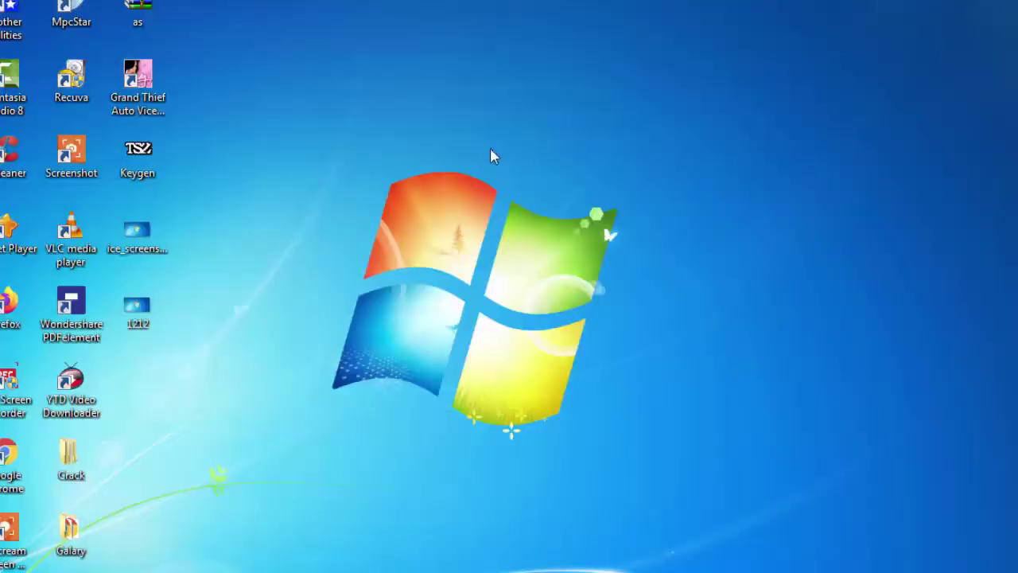
{"action": "left_click", "coordinate": [71, 153]}
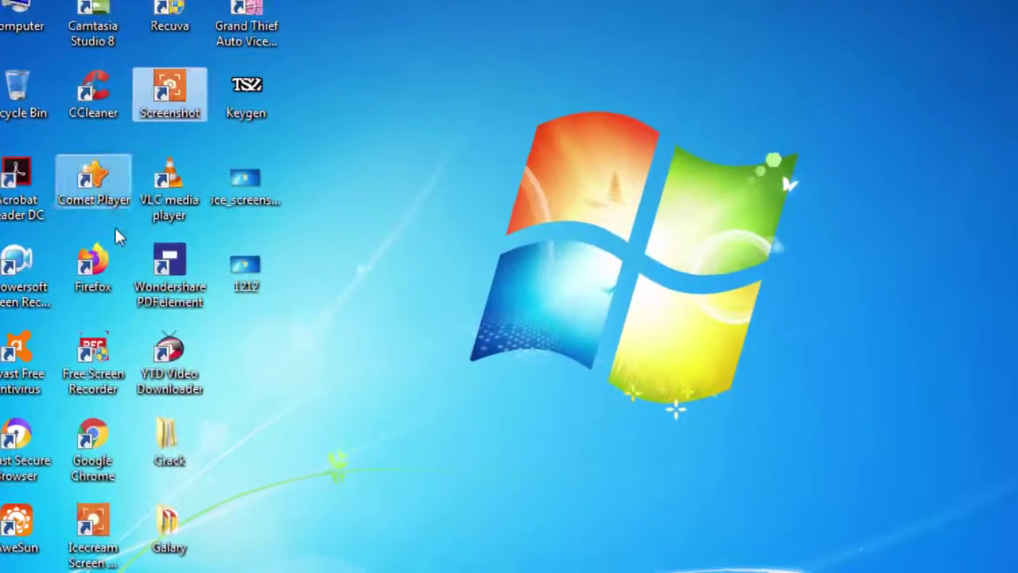
{"action": "left_click", "coordinate": [92, 525]}
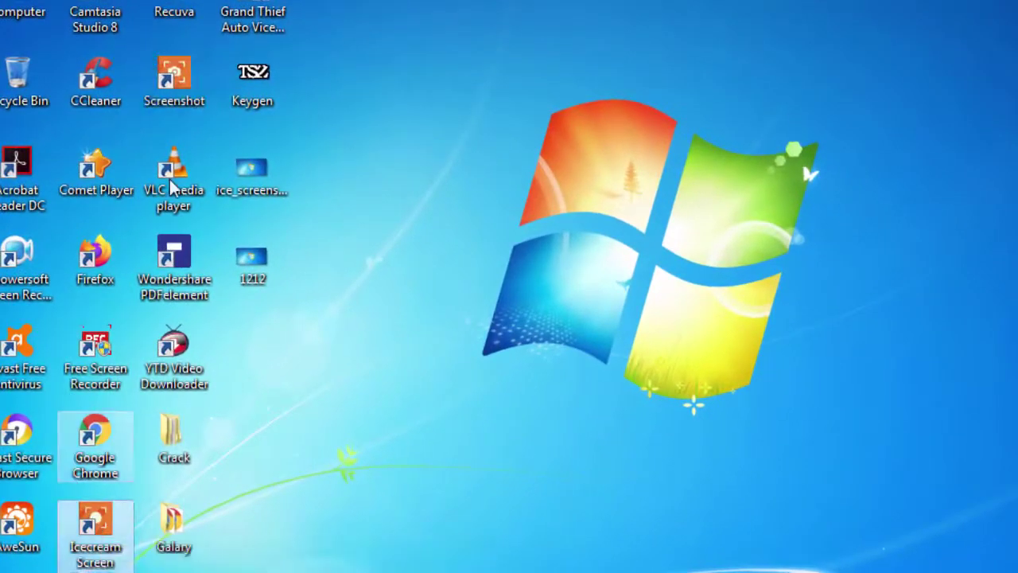
{"action": "left_click", "coordinate": [195, 95]}
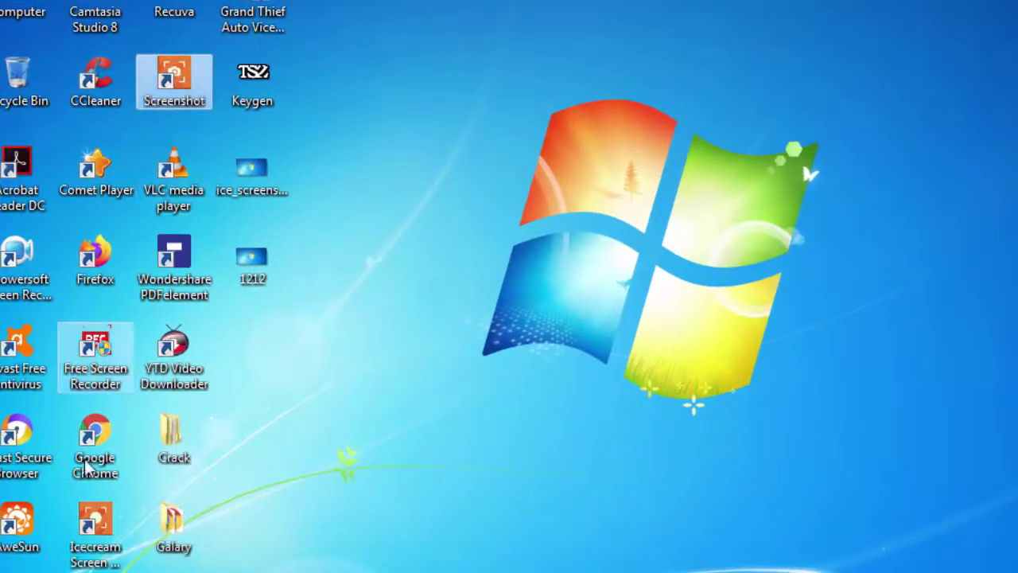
{"action": "left_click", "coordinate": [97, 522]}
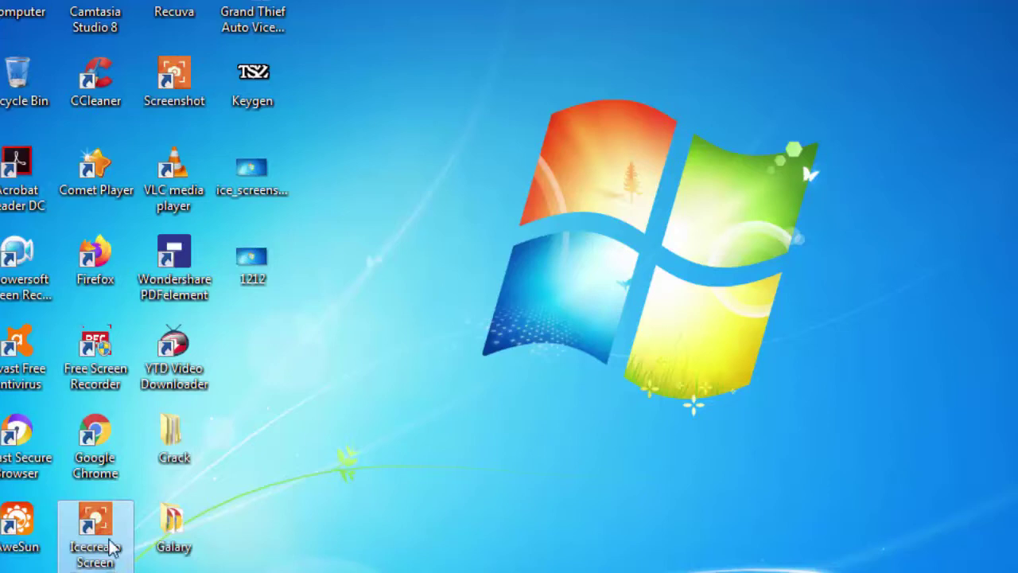
- Open Icecream Screen Recorder and remove both screenshots from its file history
{"action": "double_click", "coordinate": [108, 527]}
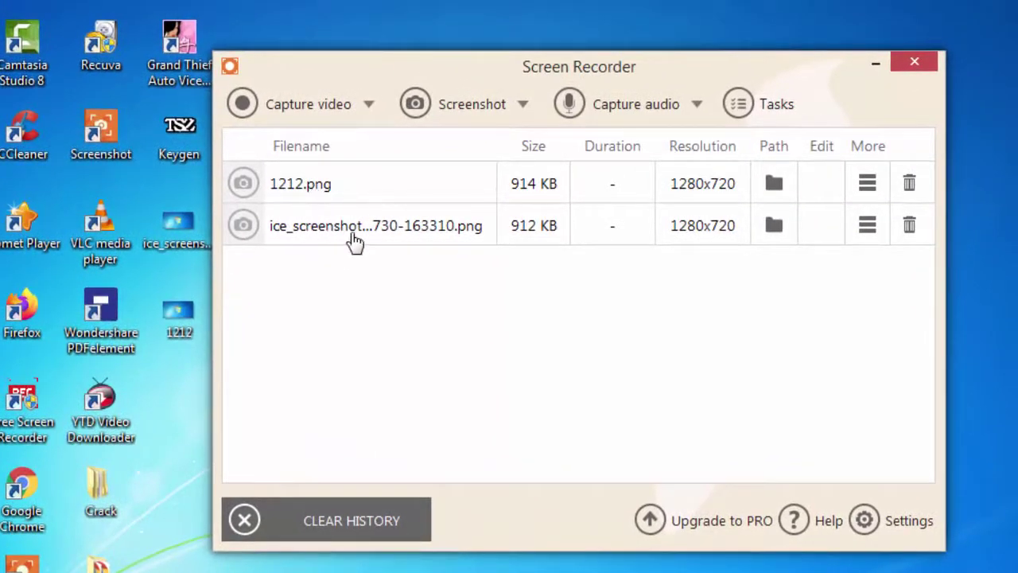
{"action": "left_click", "coordinate": [911, 189]}
{"action": "left_click", "coordinate": [911, 187]}
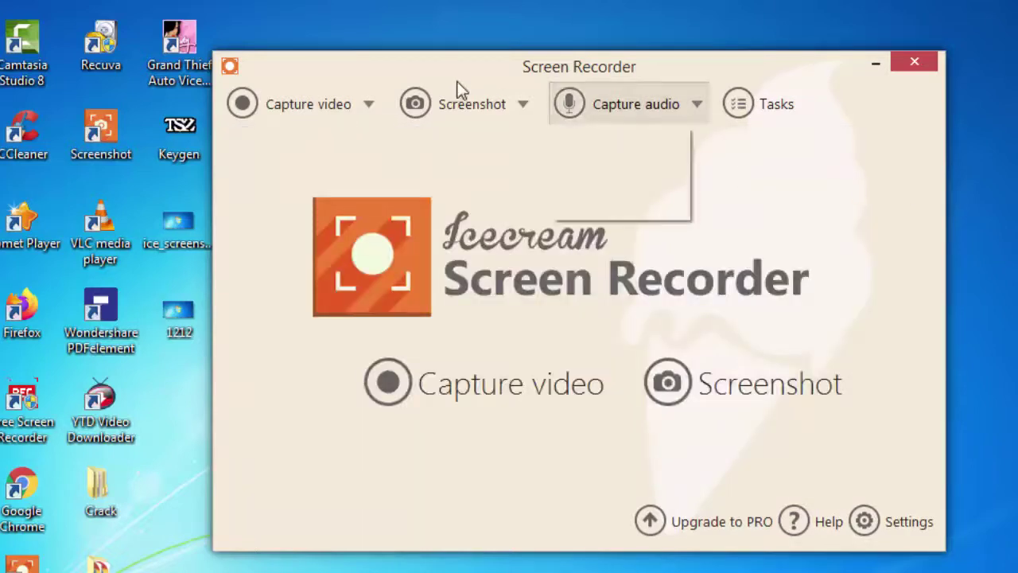
- Permanently delete the two screenshot image files, the ice_screenshot file and 1212, from the desktop
{"action": "left_click_drag", "start_coordinate": [499, 75], "coordinate": [549, 71]}
{"action": "left_click", "coordinate": [178, 235]}
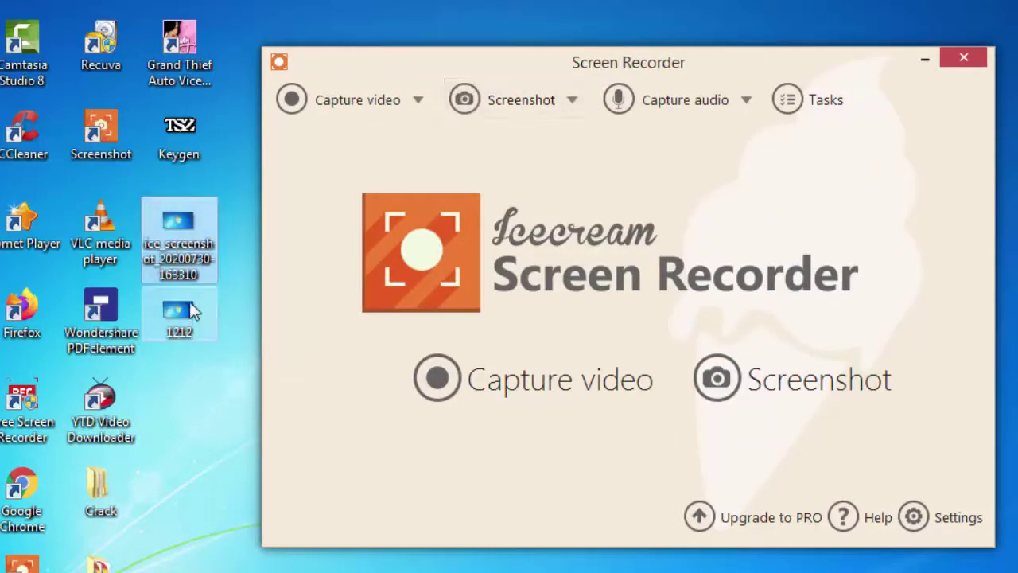
{"action": "left_click", "coordinate": [190, 307], "text": "ctrl"}
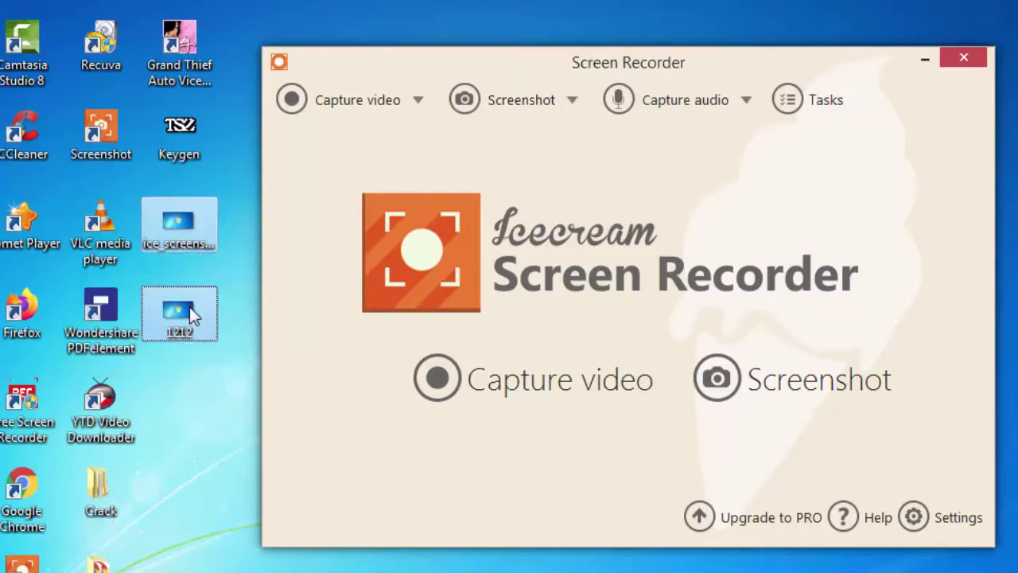
{"action": "key", "text": "shift+Delete"}
{"action": "key", "text": "Return"}
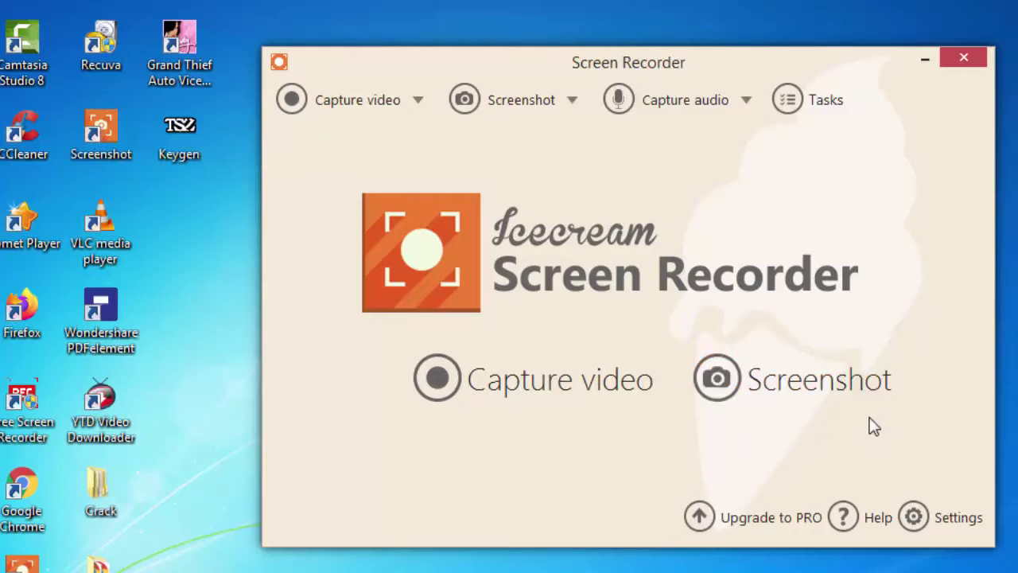
- Begin a video capture, mark a recording area about 221 × 161 px, and switch it to the Full Screen preset
{"action": "left_click", "coordinate": [501, 389]}
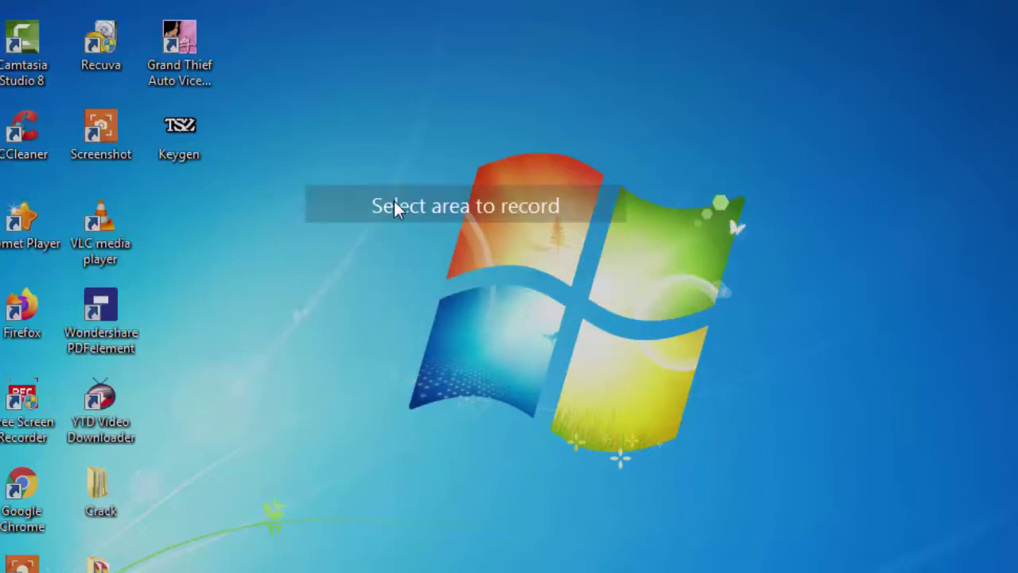
{"action": "left_click_drag", "start_coordinate": [375, 185], "coordinate": [605, 353]}
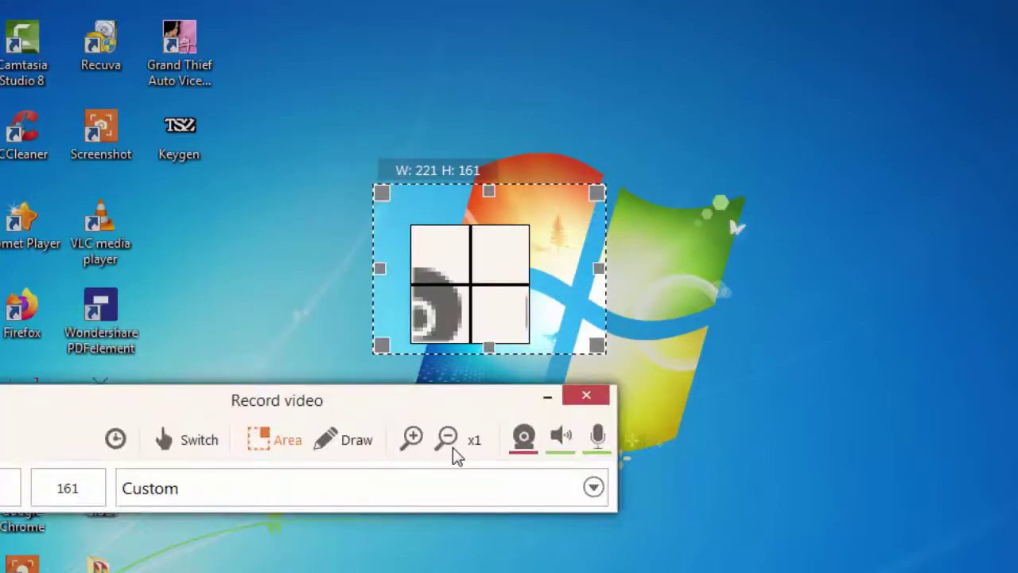
{"action": "left_click", "coordinate": [449, 477]}
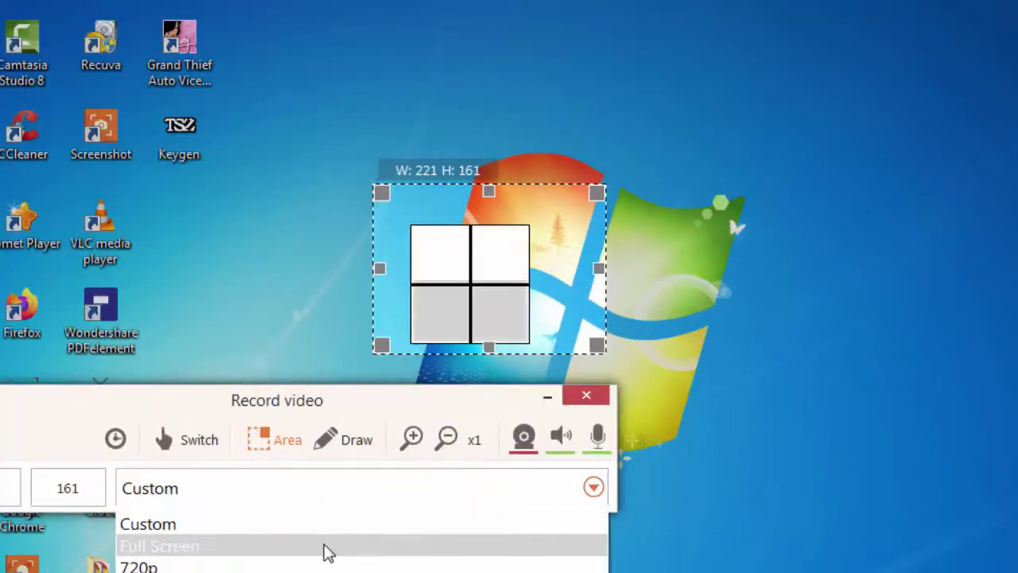
{"action": "left_click", "coordinate": [323, 547]}
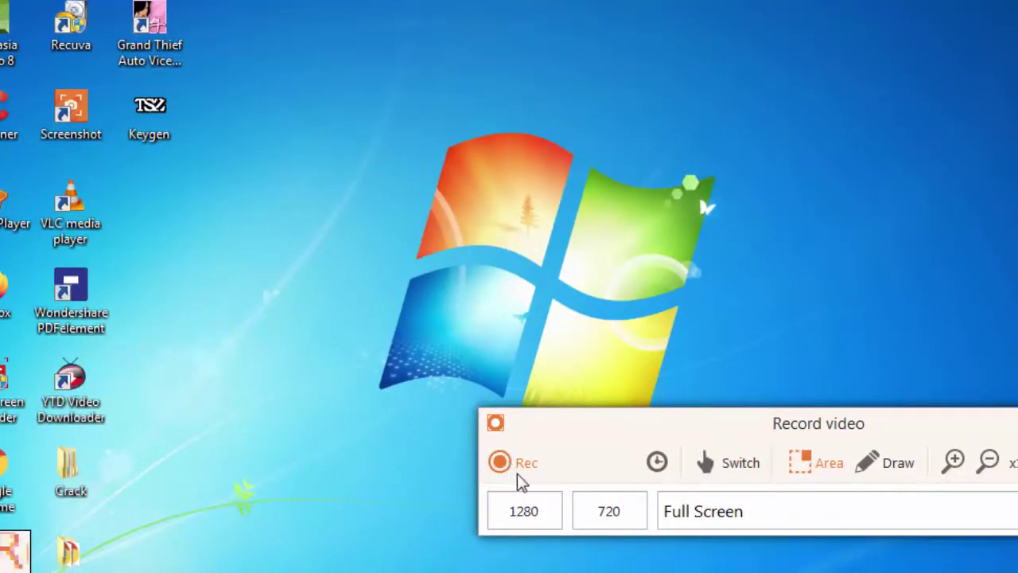
- Start recording the full screen and accept the notice about the recording hotkeys
{"action": "left_click", "coordinate": [498, 464]}
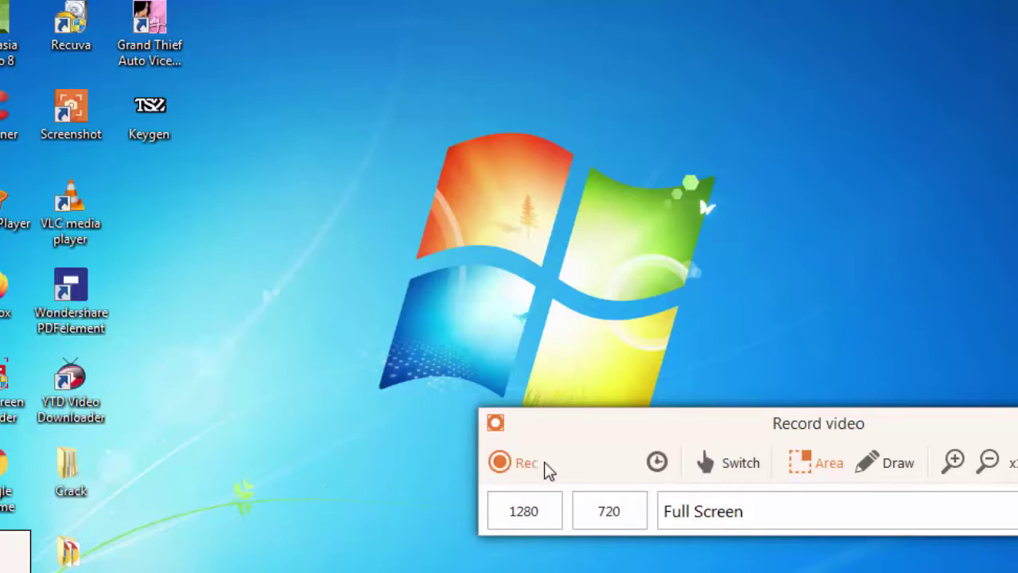
{"action": "left_click", "coordinate": [504, 465]}
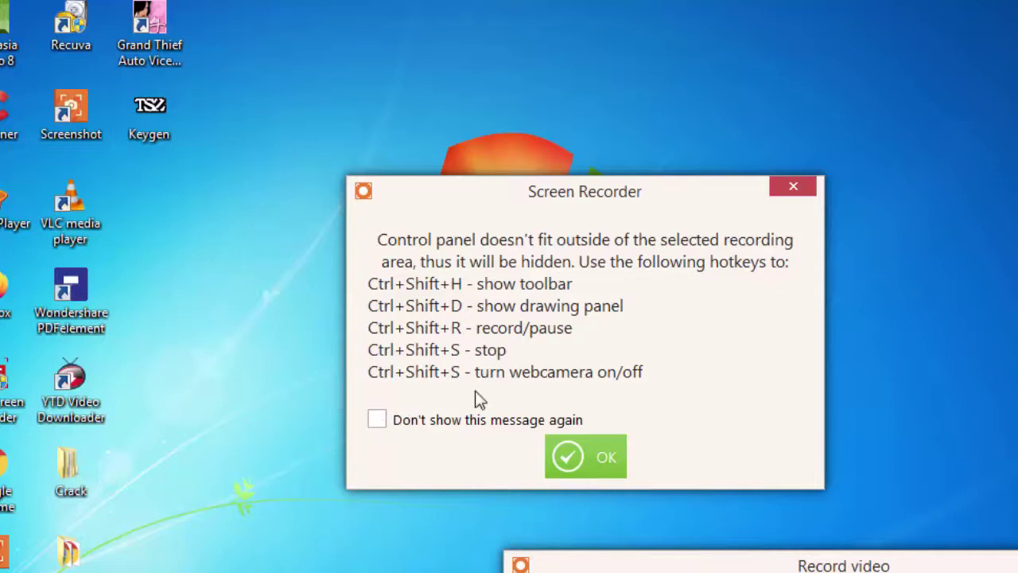
{"action": "left_click", "coordinate": [604, 463]}
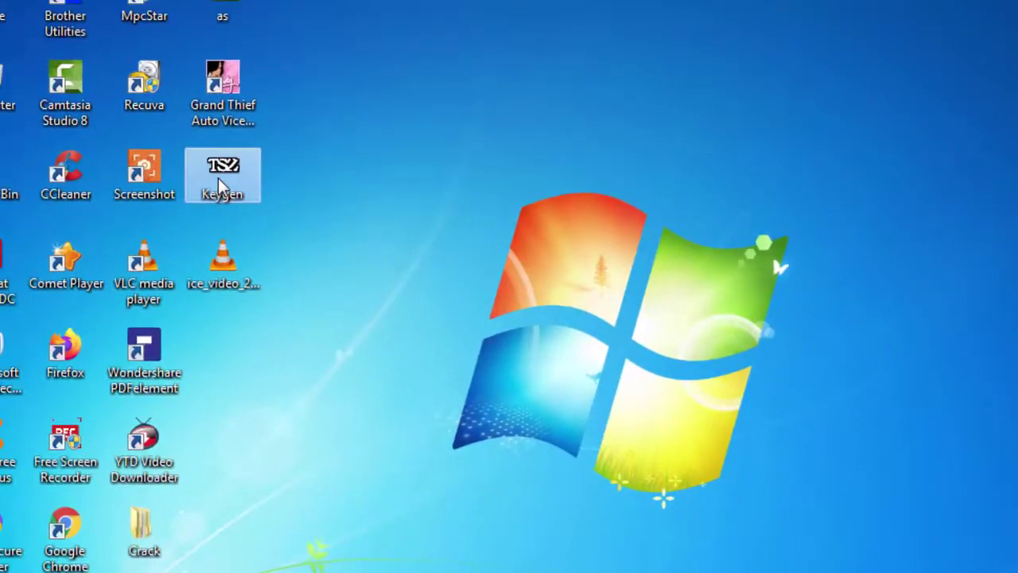
{"action": "left_click", "coordinate": [222, 185]}
{"action": "left_click", "coordinate": [151, 269]}
{"action": "left_click", "coordinate": [144, 172]}
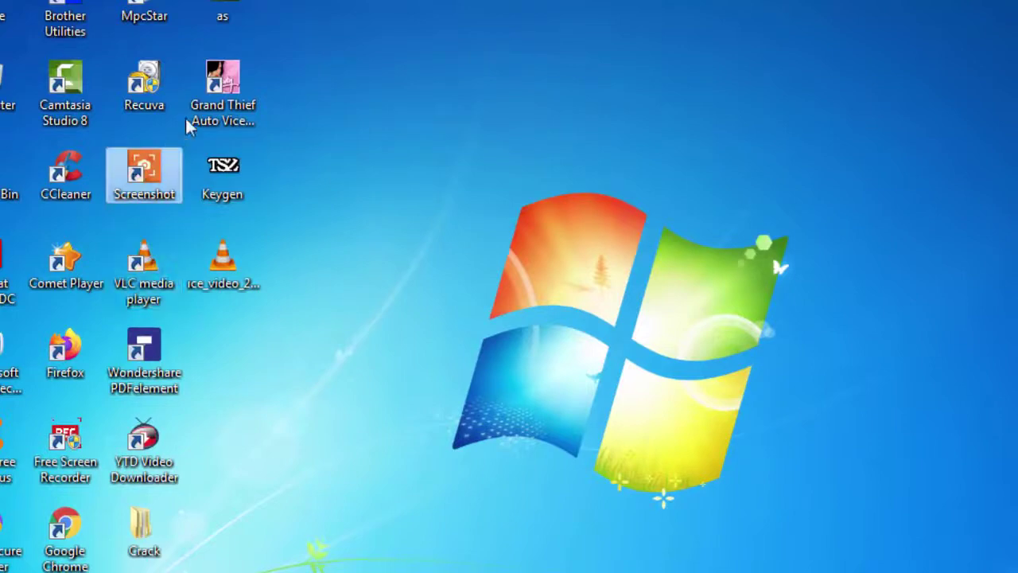
- Select a couple of desktop icons and sweep a selection rectangle across the empty desktop as sample activity for the recording
{"action": "left_click", "coordinate": [221, 87]}
{"action": "left_click", "coordinate": [155, 100]}
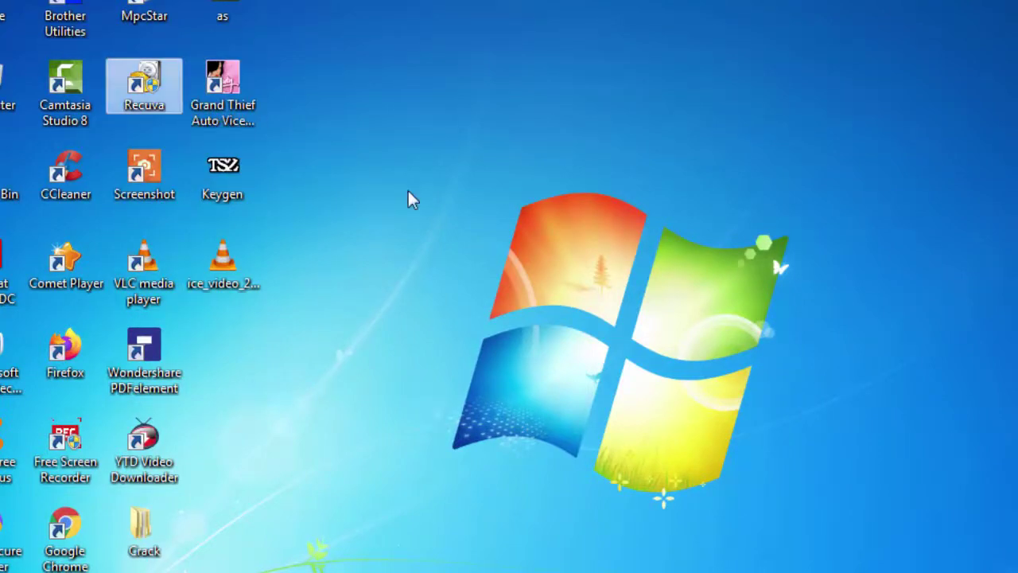
{"action": "left_click_drag", "start_coordinate": [362, 195], "coordinate": [755, 439]}
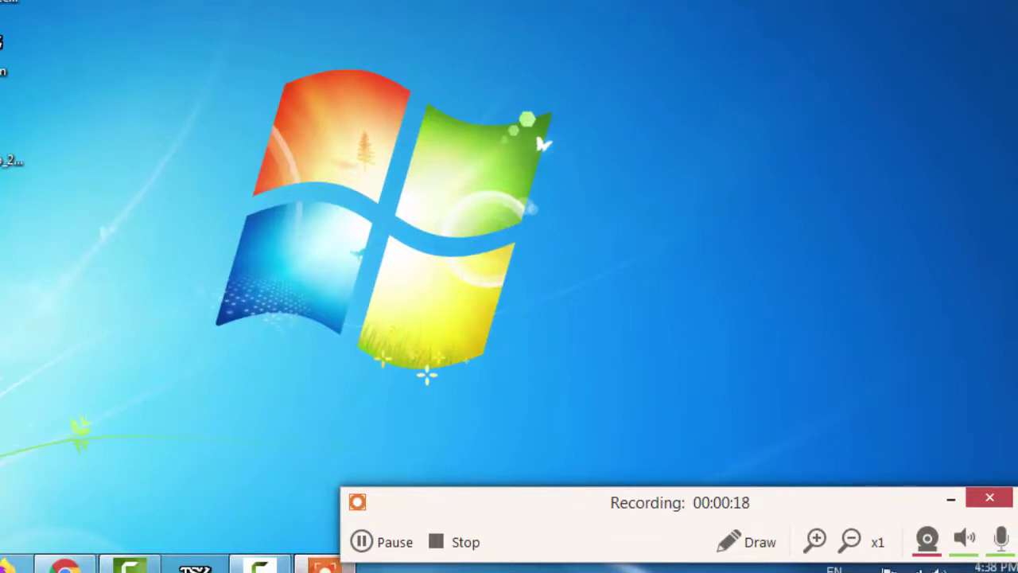
- Stop the recording, dismiss the Windows color scheme prompt, and save the video under the filename "my recording"
{"action": "left_click", "coordinate": [443, 546]}
{"action": "left_click", "coordinate": [240, 198]}
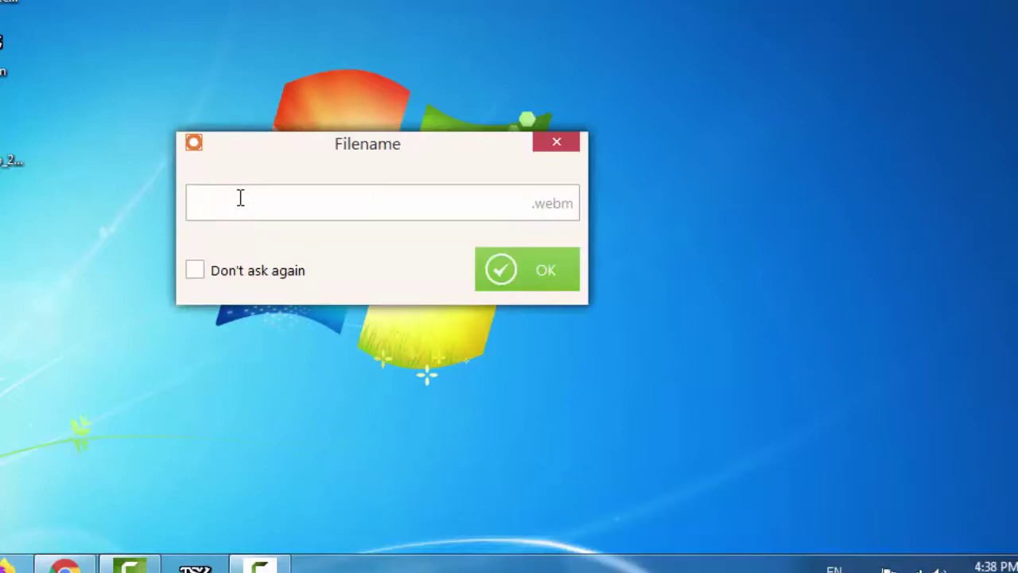
{"action": "type", "text": "m"}
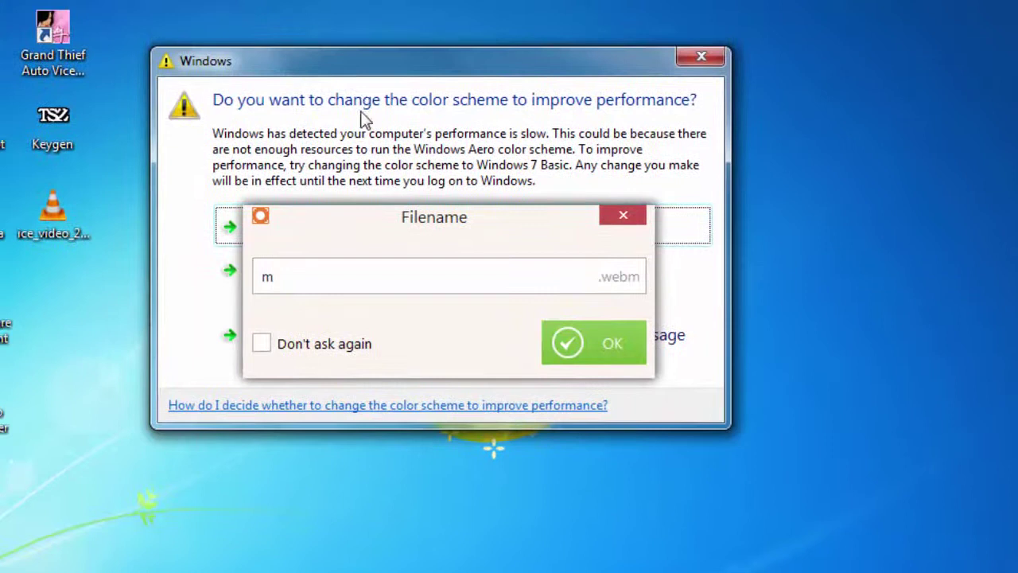
{"action": "left_click", "coordinate": [228, 336]}
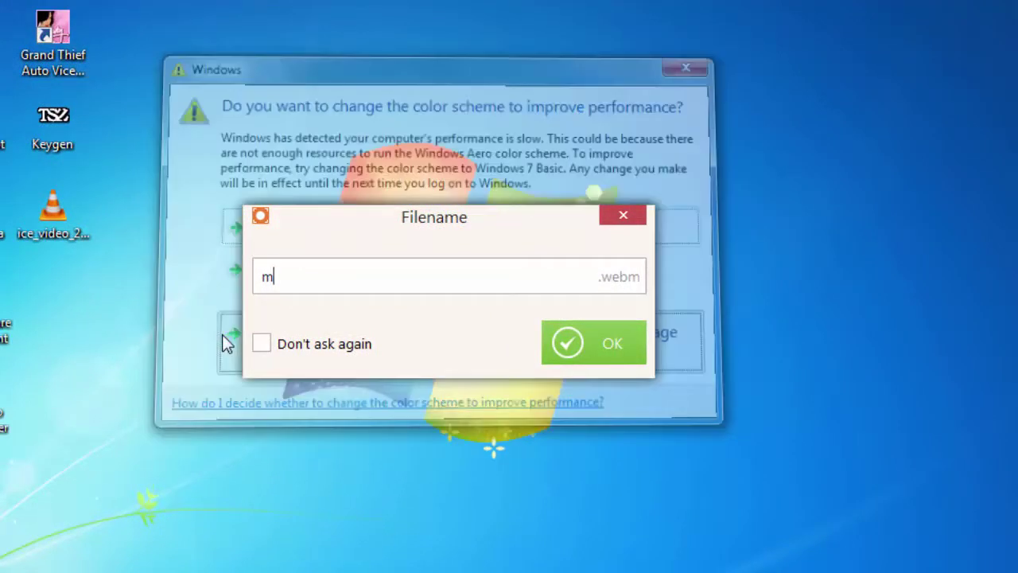
{"action": "type", "text": "y recording"}
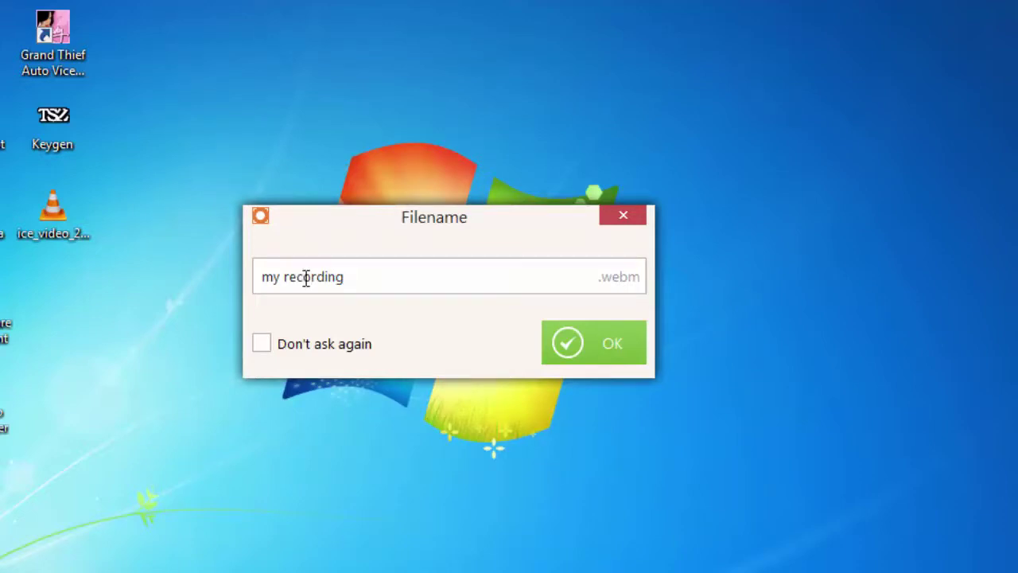
{"action": "left_click", "coordinate": [597, 355]}
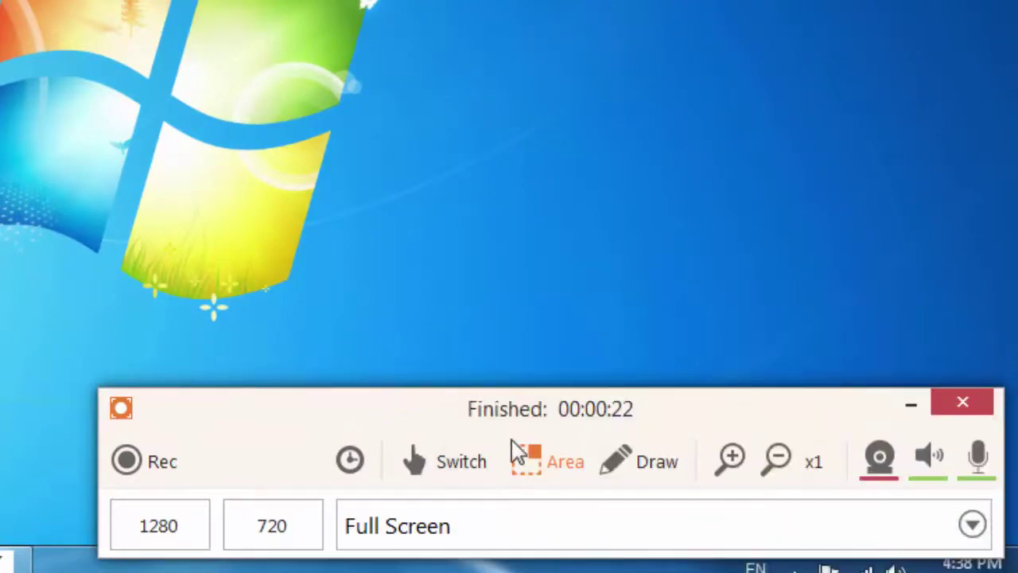
- Close the capture controls and exit Icecream Screen Recorder completely
{"action": "left_click", "coordinate": [964, 404]}
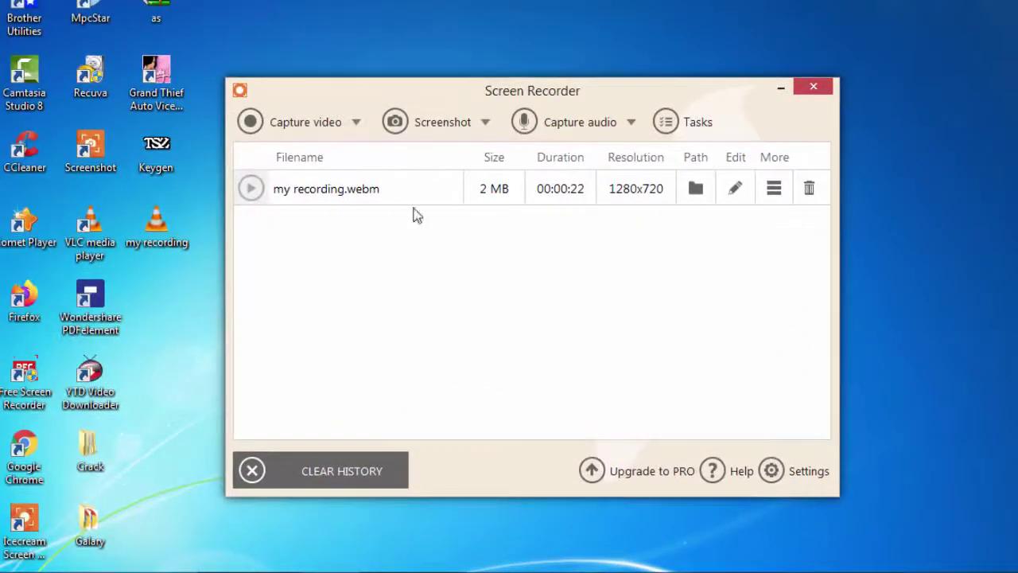
{"action": "left_click", "coordinate": [815, 87]}
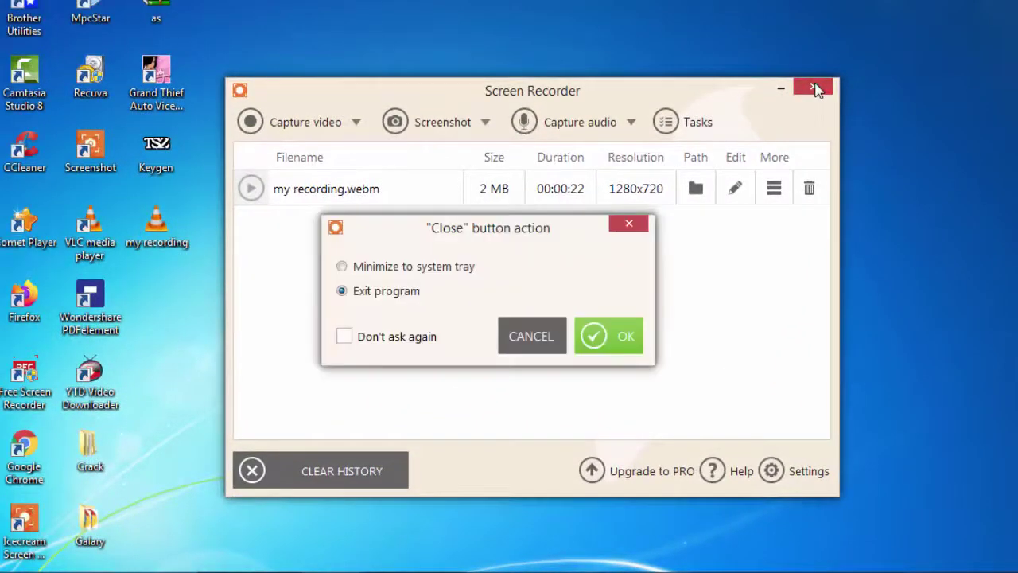
{"action": "left_click", "coordinate": [602, 343]}
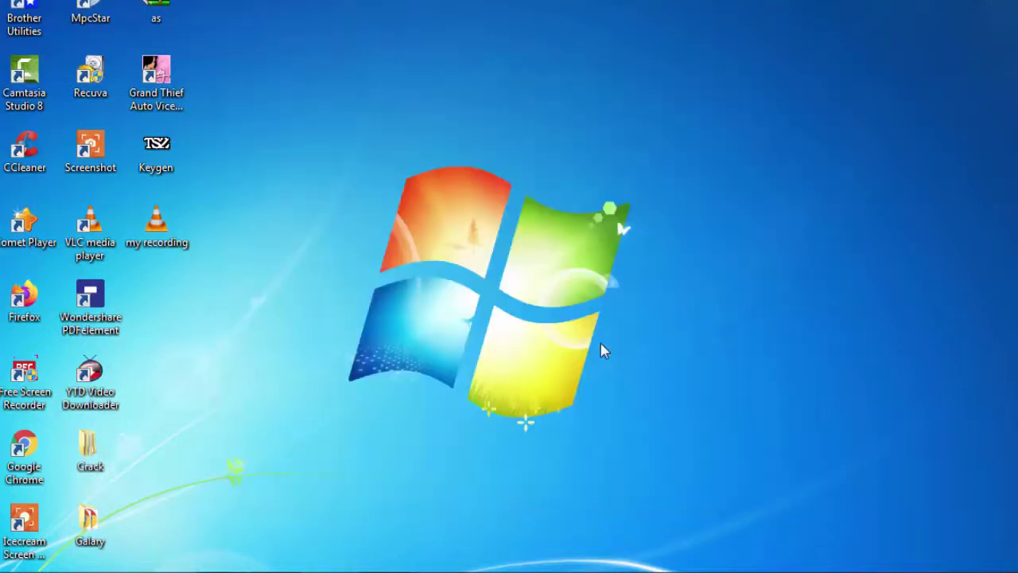
- Play the "my recording" video from the desktop and close VLC media player
{"action": "double_click", "coordinate": [160, 226]}
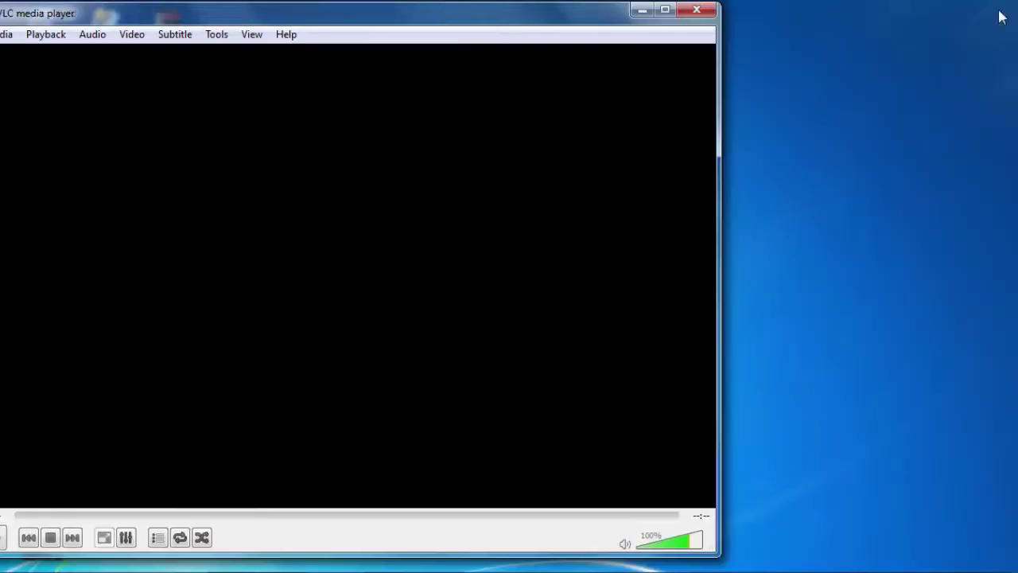
{"action": "left_click", "coordinate": [697, 10]}
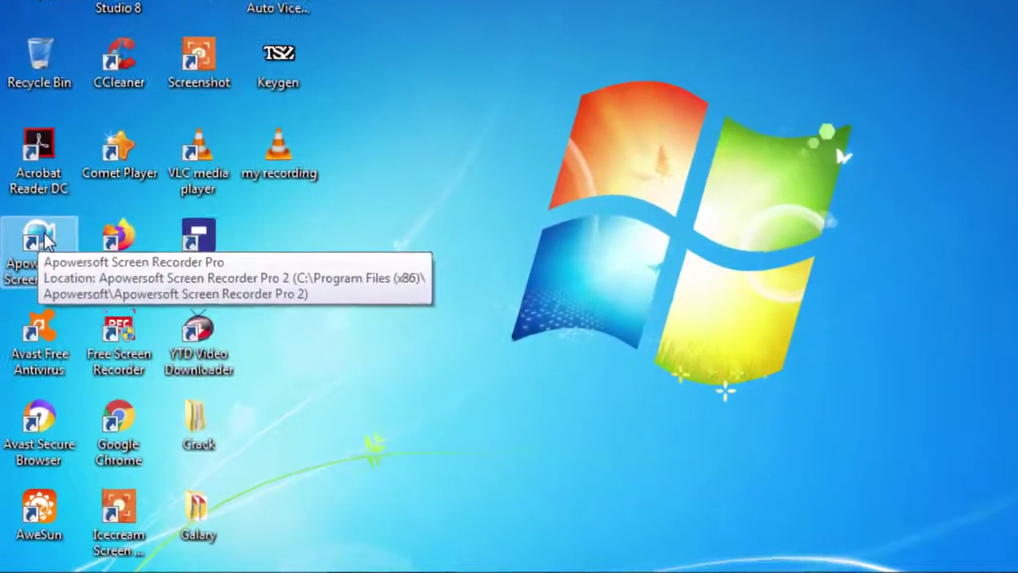
- Open Apowersoft Screen Recorder Pro and continue with the evaluation version
{"action": "double_click", "coordinate": [36, 285]}
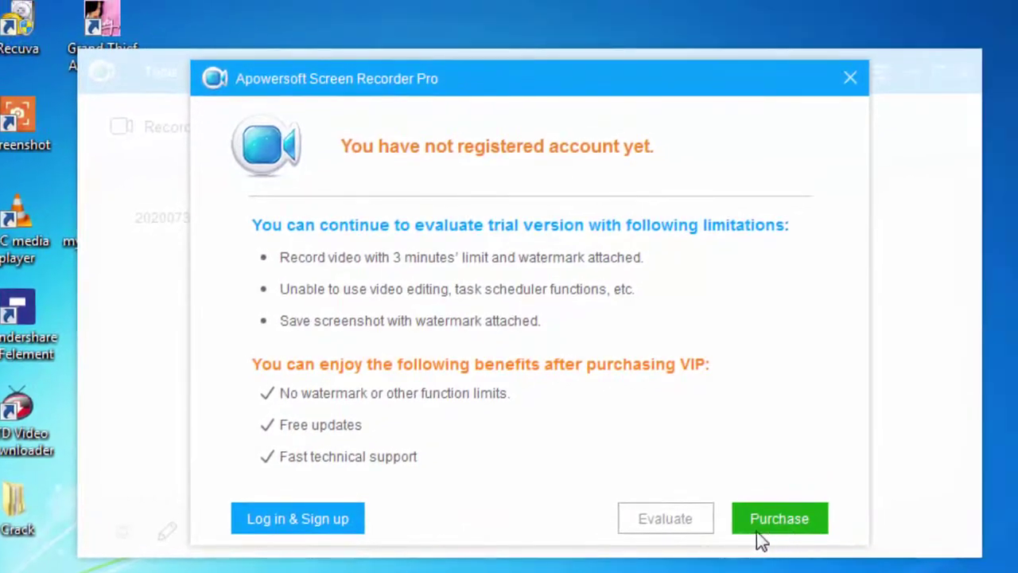
{"action": "left_click", "coordinate": [667, 526]}
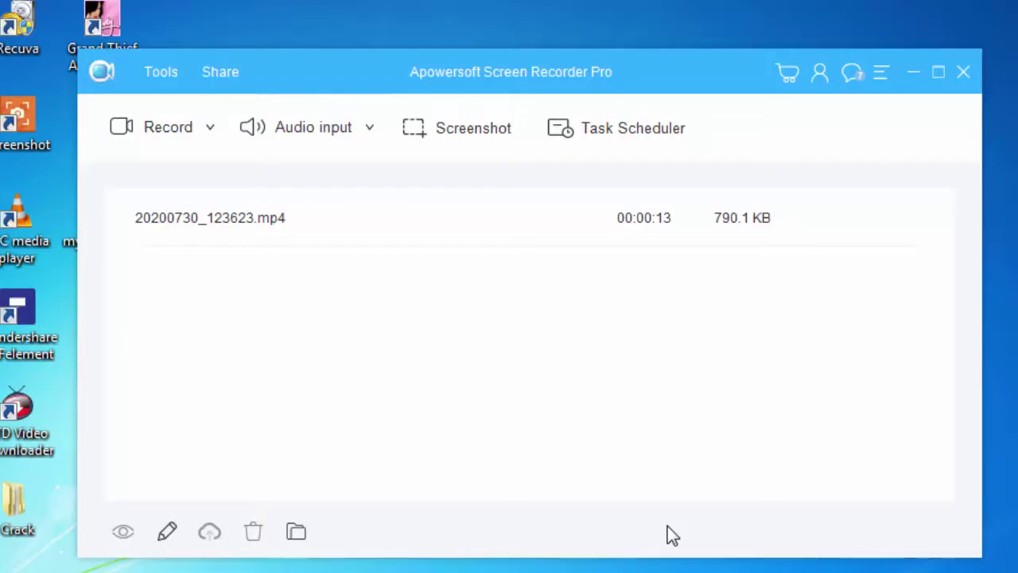
{"action": "mouse_move", "coordinate": [213, 230]}
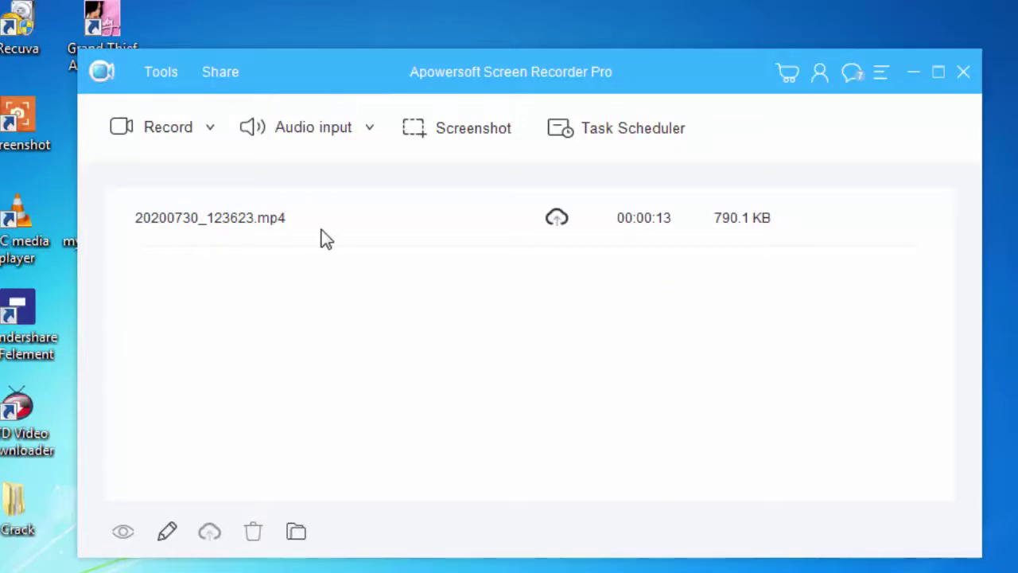
- Start a full-screen recording, continuing with the trial version
{"action": "left_click", "coordinate": [210, 128]}
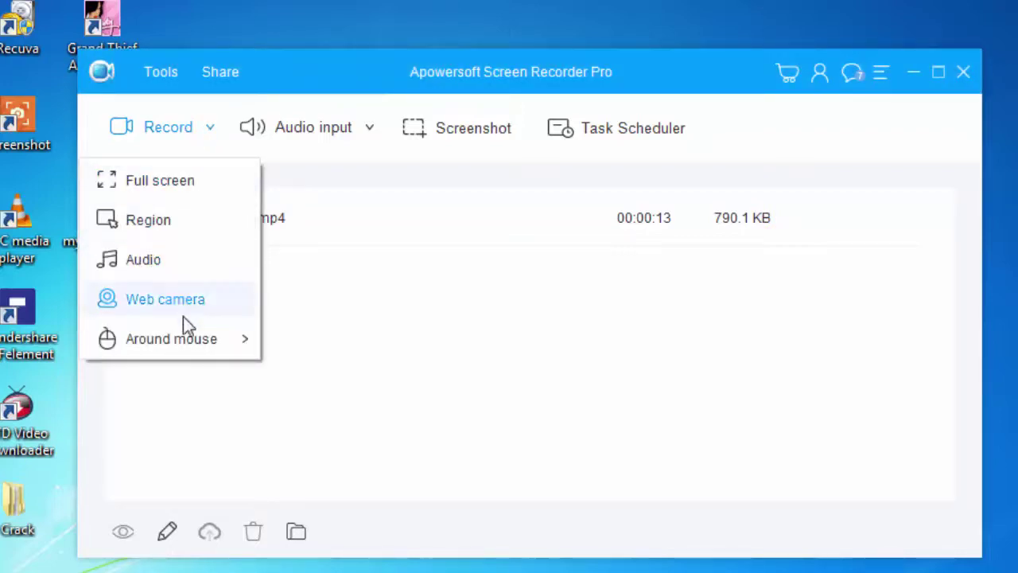
{"action": "mouse_move", "coordinate": [189, 340]}
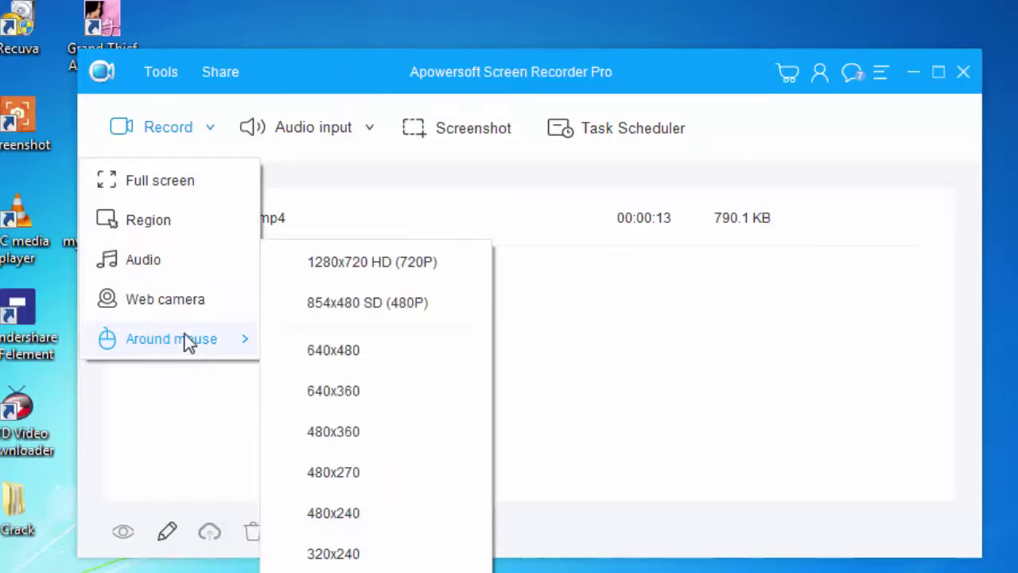
{"action": "left_click", "coordinate": [162, 183]}
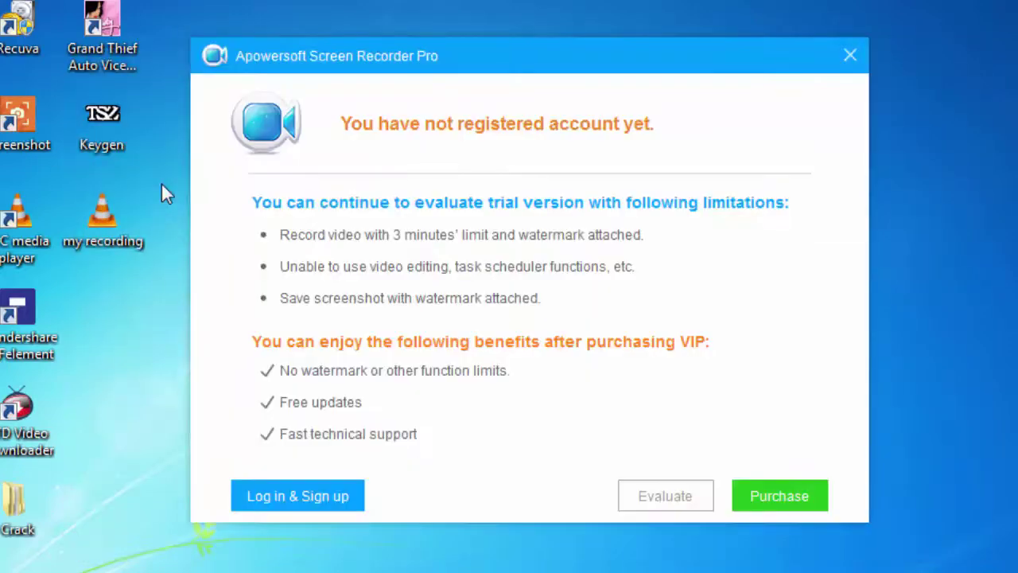
{"action": "left_click", "coordinate": [660, 494]}
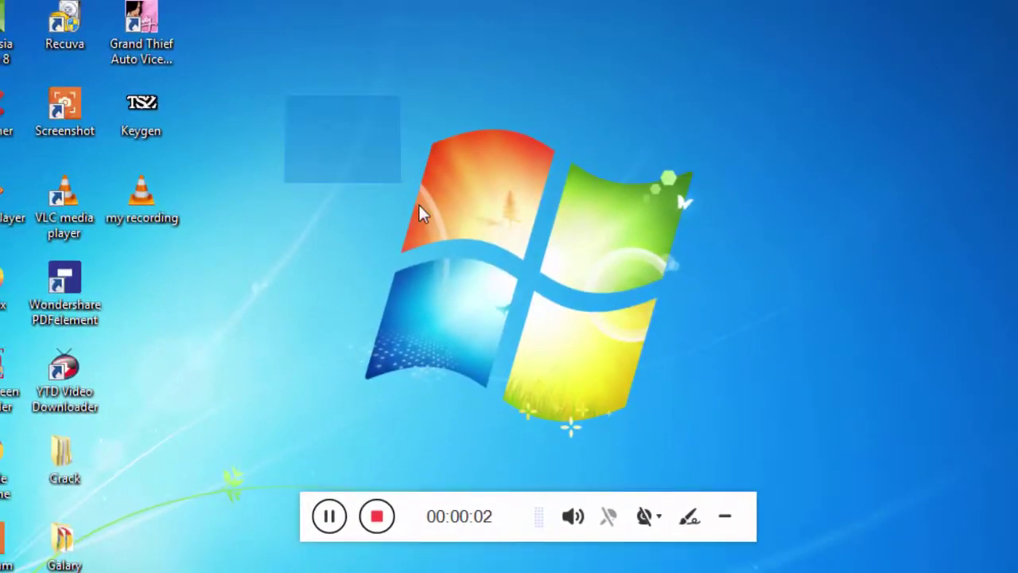
- Sweep several selection rectangles across the desktop as sample activity, and stop the recording
{"action": "left_click_drag", "start_coordinate": [400, 11], "coordinate": [509, 133]}
{"action": "left_click_drag", "start_coordinate": [334, 135], "coordinate": [298, 221]}
{"action": "left_click_drag", "start_coordinate": [269, 257], "coordinate": [477, 282]}
{"action": "left_click_drag", "start_coordinate": [481, 117], "coordinate": [644, 275]}
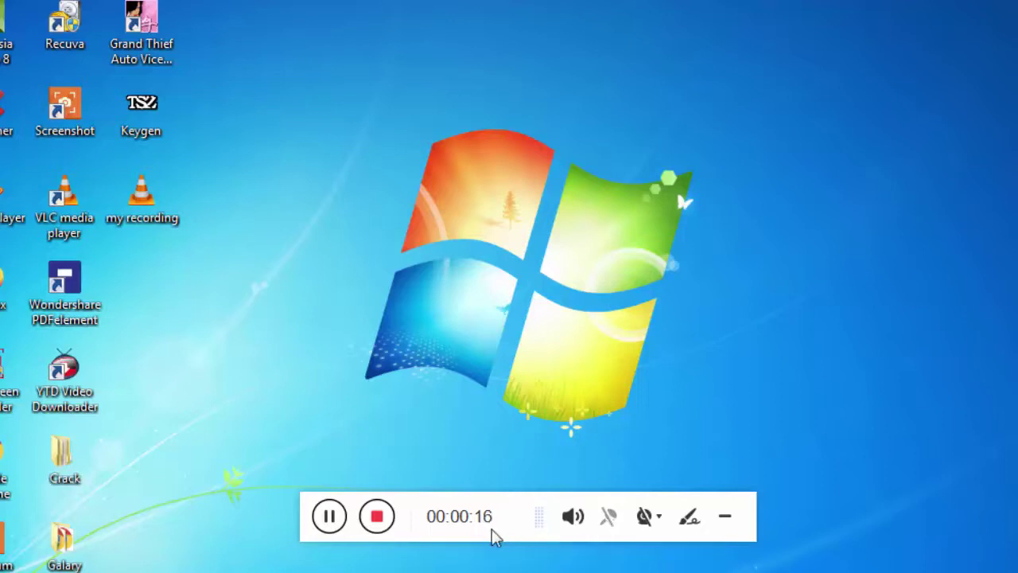
{"action": "left_click", "coordinate": [377, 517]}
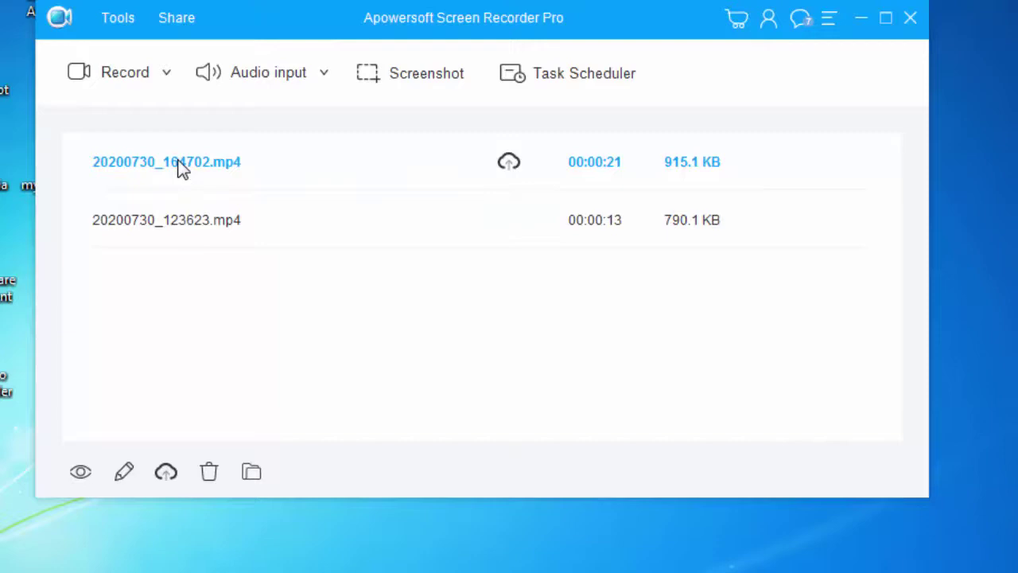
- Play back the newest recording in the file list and close Apowersoft Screen Recorder Pro
{"action": "double_click", "coordinate": [182, 165]}
{"action": "left_click", "coordinate": [911, 18]}
{"action": "left_click", "coordinate": [538, 342]}
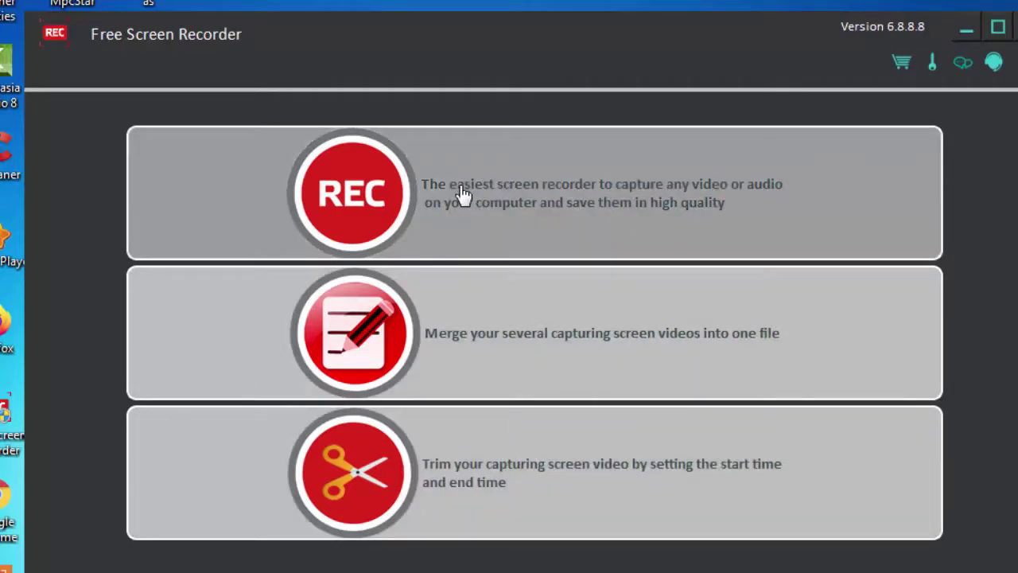
- In Free Screen Recorder, set up a screen capture with the Desktop folder as its save directory and start recording
{"action": "left_click", "coordinate": [464, 195]}
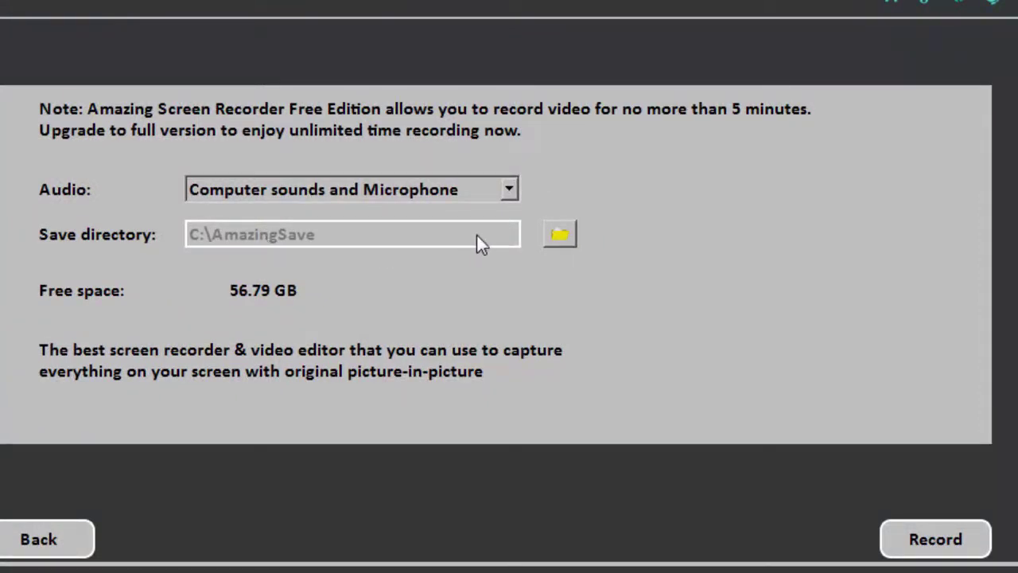
{"action": "left_click", "coordinate": [561, 236]}
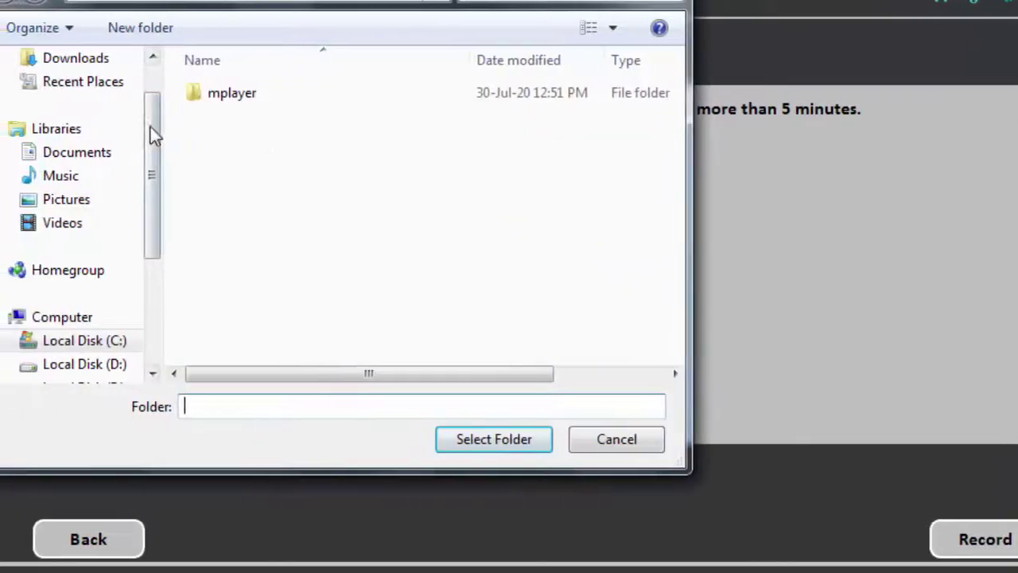
{"action": "left_click_drag", "start_coordinate": [154, 160], "coordinate": [155, 94]}
{"action": "left_click", "coordinate": [87, 94]}
{"action": "left_click", "coordinate": [496, 442]}
{"action": "left_click", "coordinate": [496, 441]}
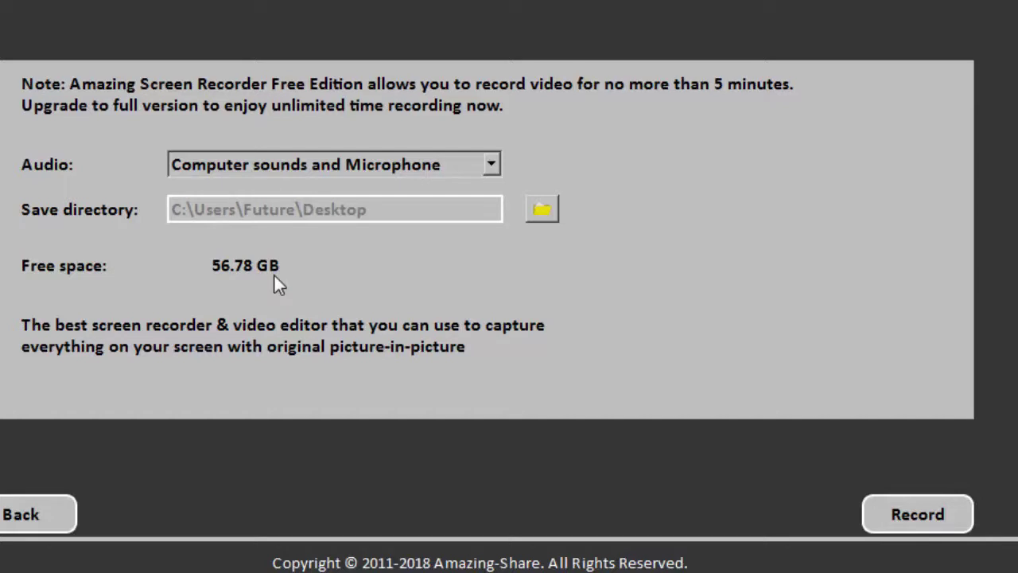
{"action": "left_click", "coordinate": [932, 514]}
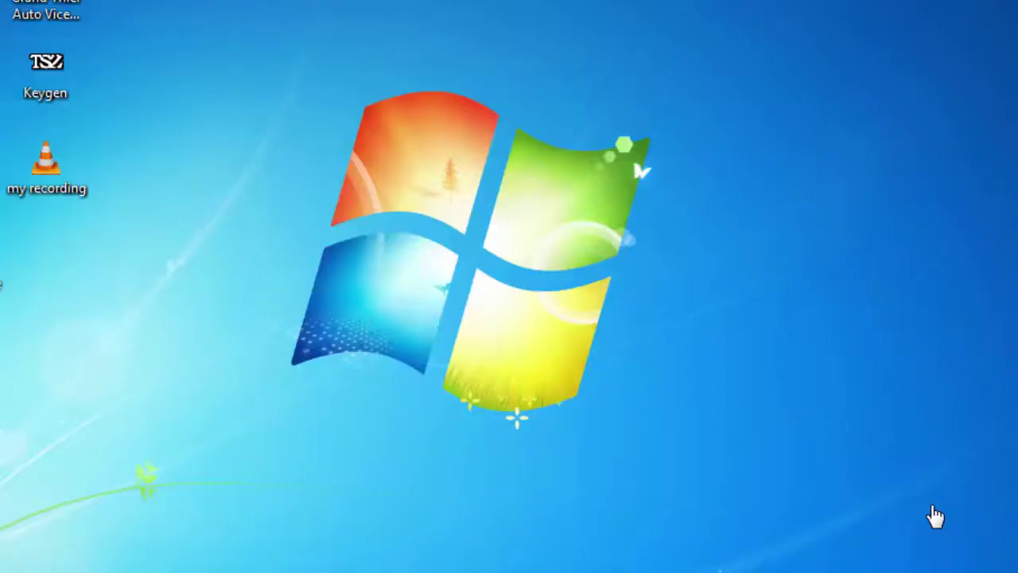